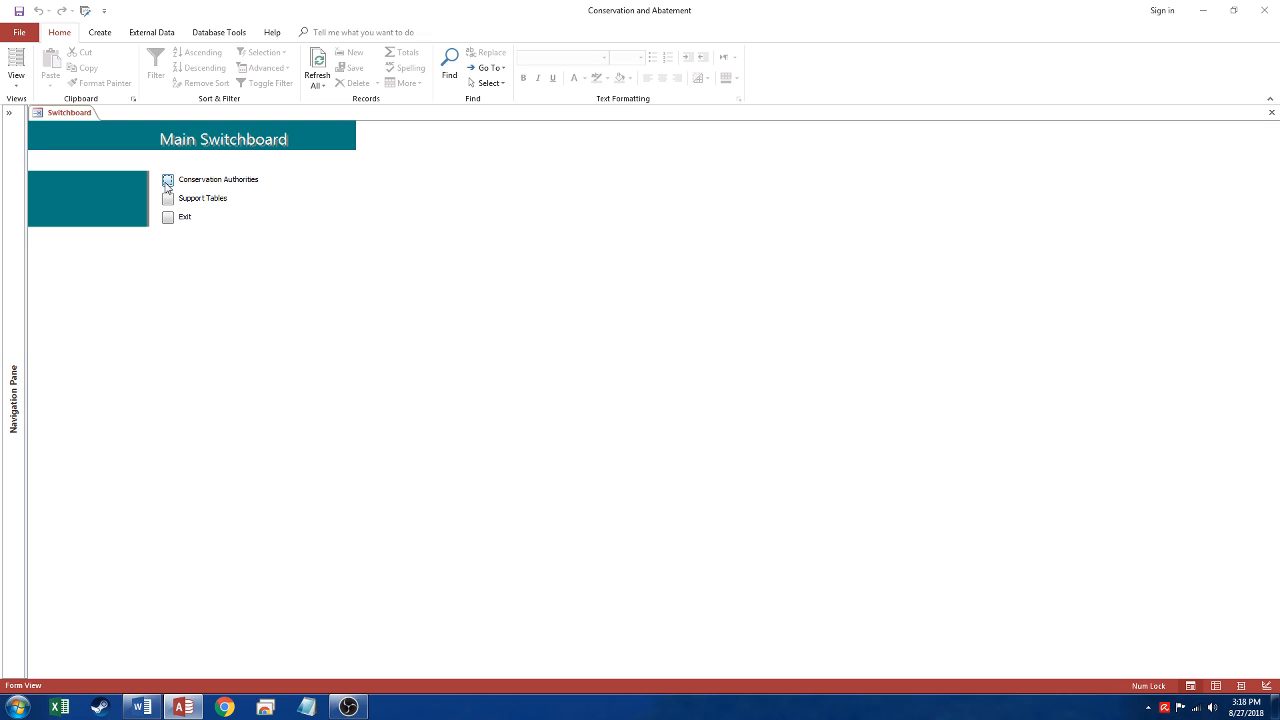
# Open the conservation authorities form and review the required and recorded inspections for Andrew O'Neill Woods Conservation Area
pyautogui.click(167, 181)
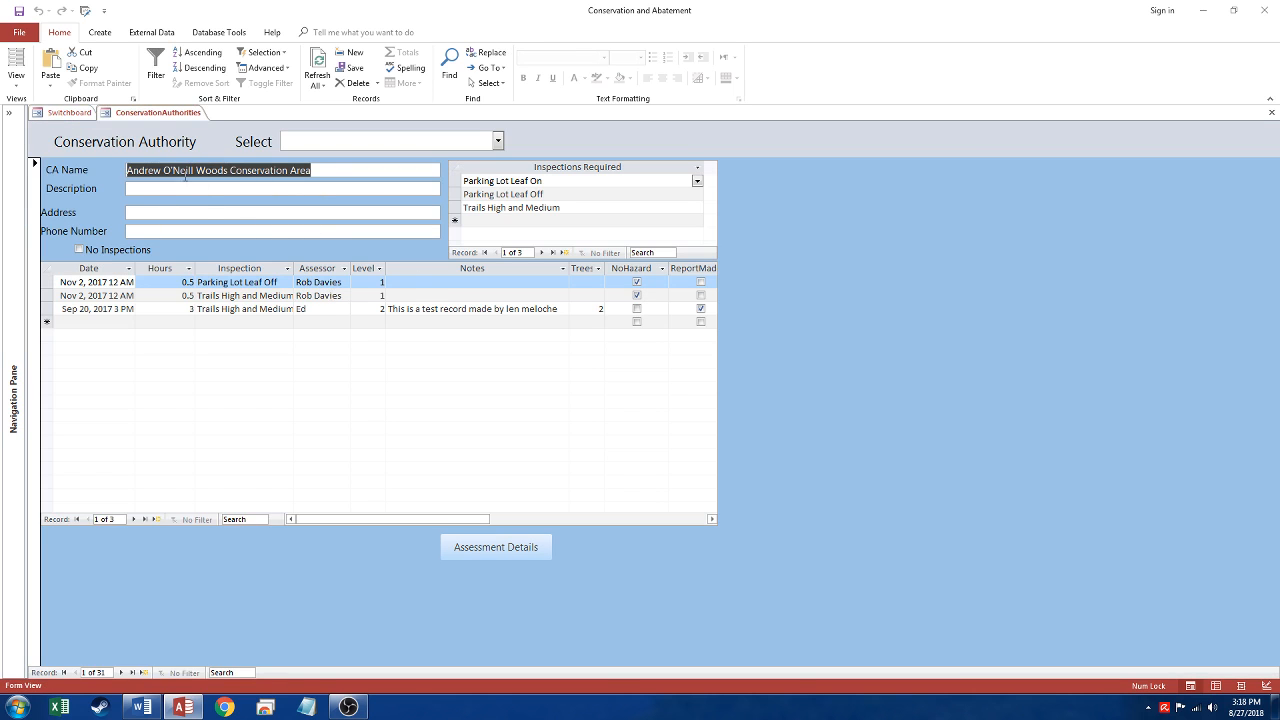
pyautogui.click(598, 182)
pyautogui.click(594, 194)
pyautogui.click(589, 207)
pyautogui.click(276, 287)
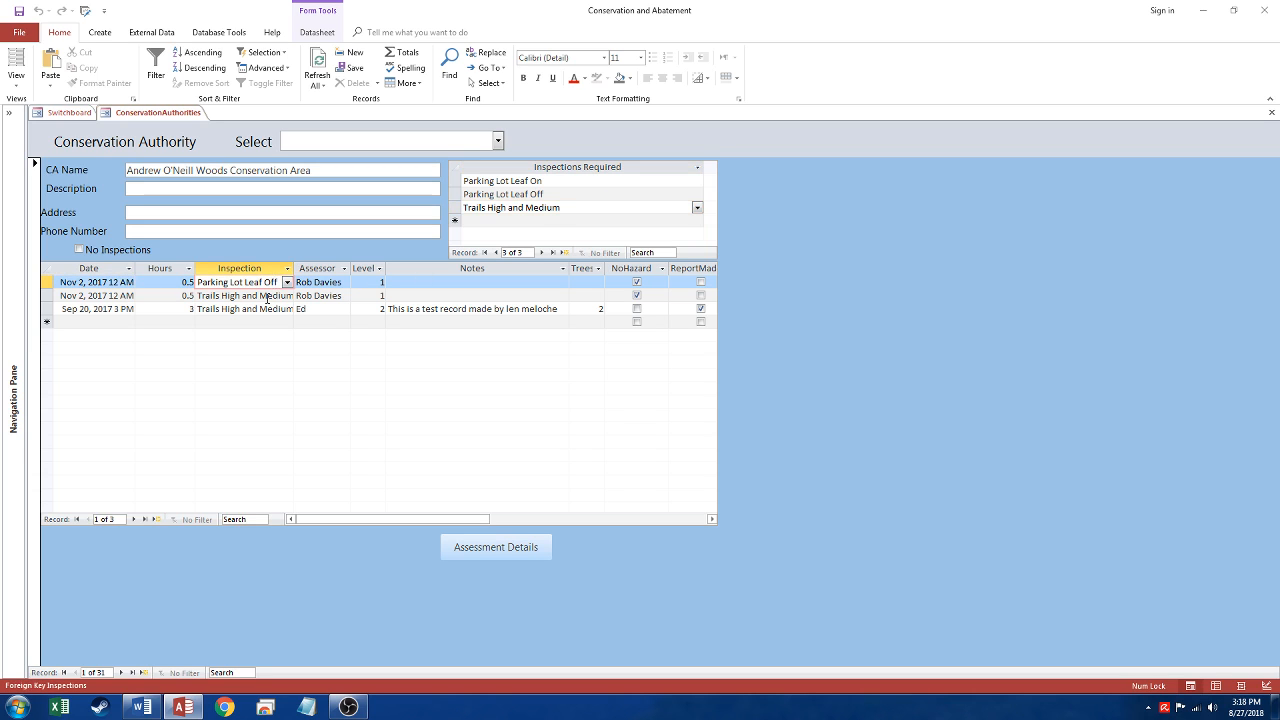
pyautogui.click(270, 296)
pyautogui.click(271, 308)
# Select John R. Park Homestead as the conservation authority and compare its required inspections with the recorded parking lot, structures and trails inspections
pyautogui.click(498, 141)
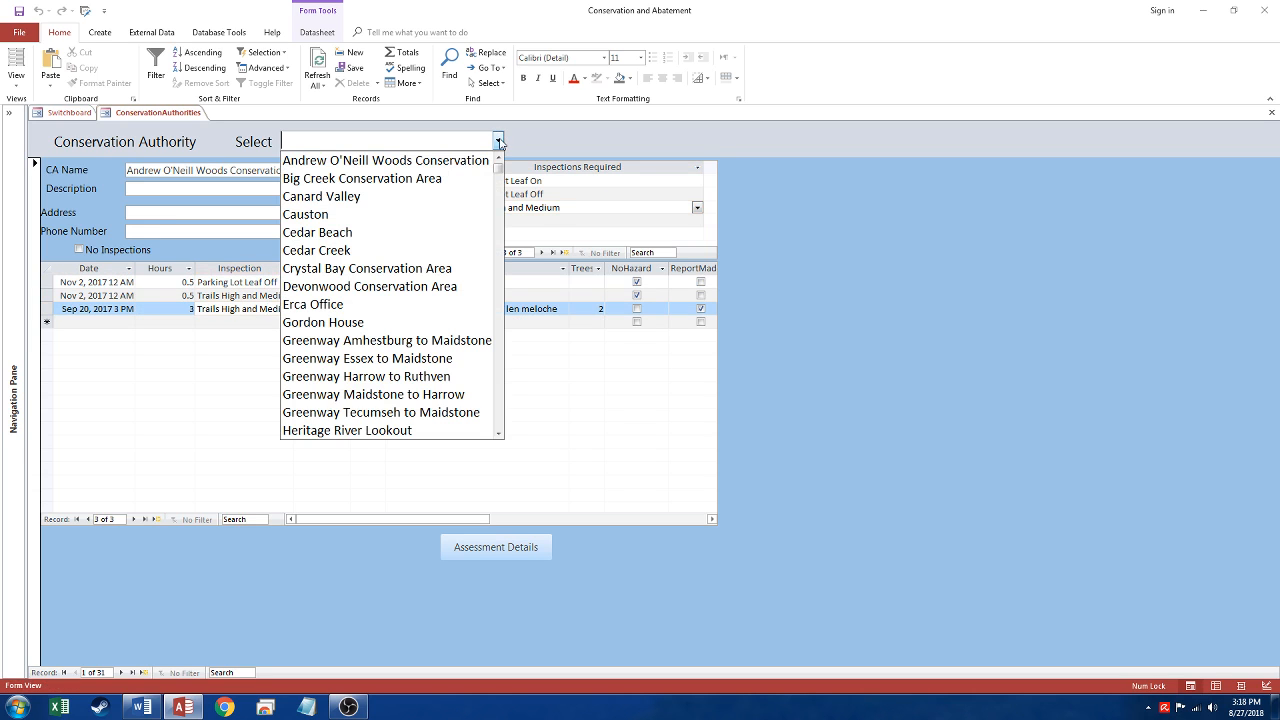
pyautogui.moveTo(497, 432); pyautogui.dragTo(497, 432)
pyautogui.click(428, 419)
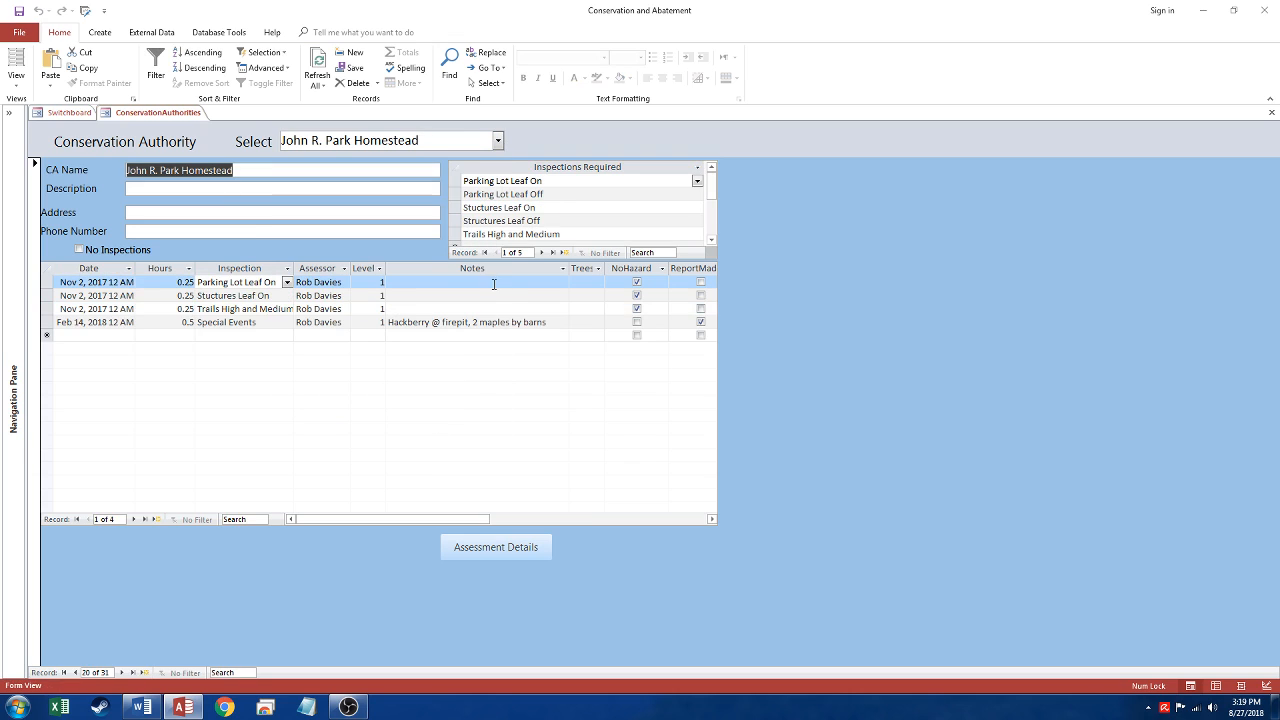
pyautogui.click(706, 200)
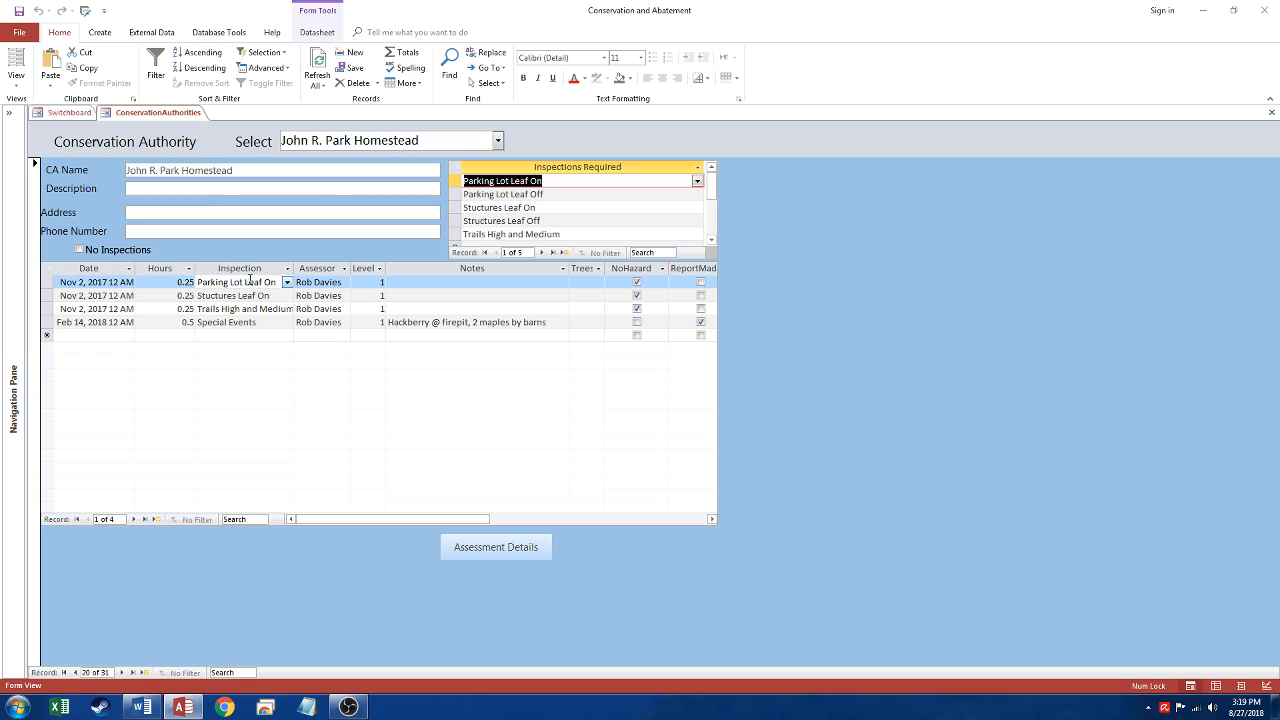
pyautogui.moveTo(46, 282); pyautogui.dragTo(61, 309)
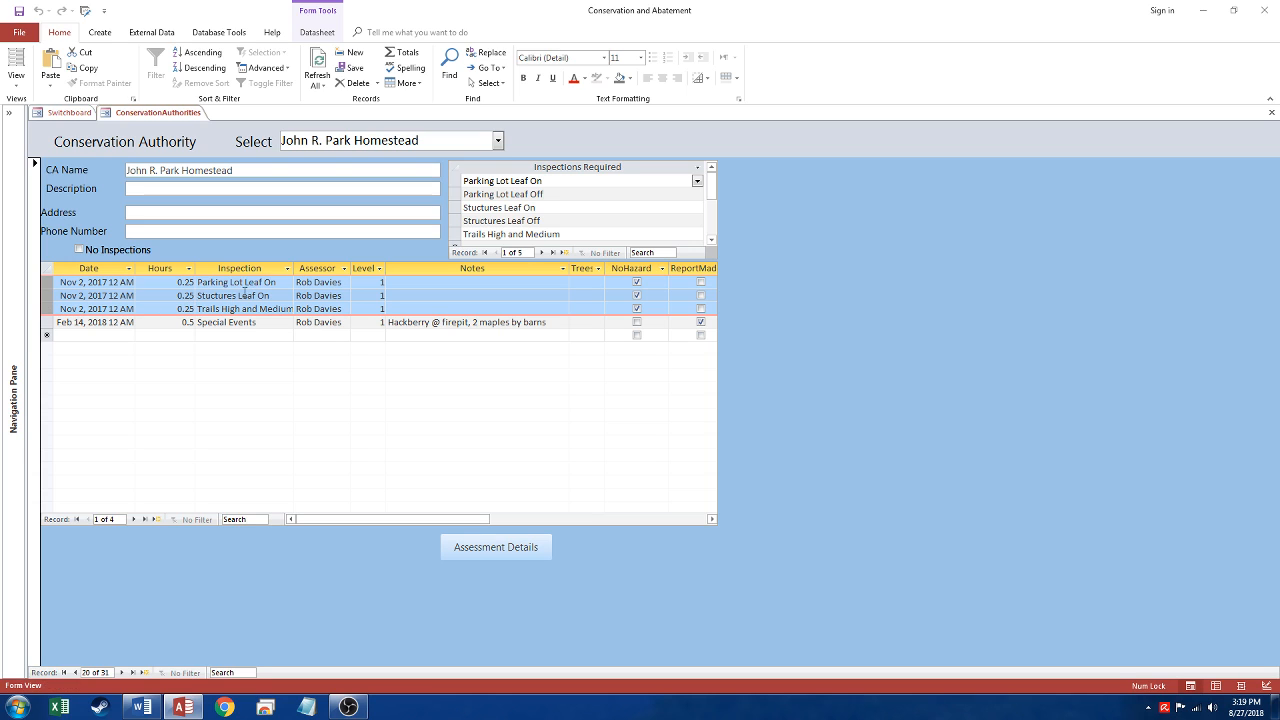
pyautogui.click(268, 284)
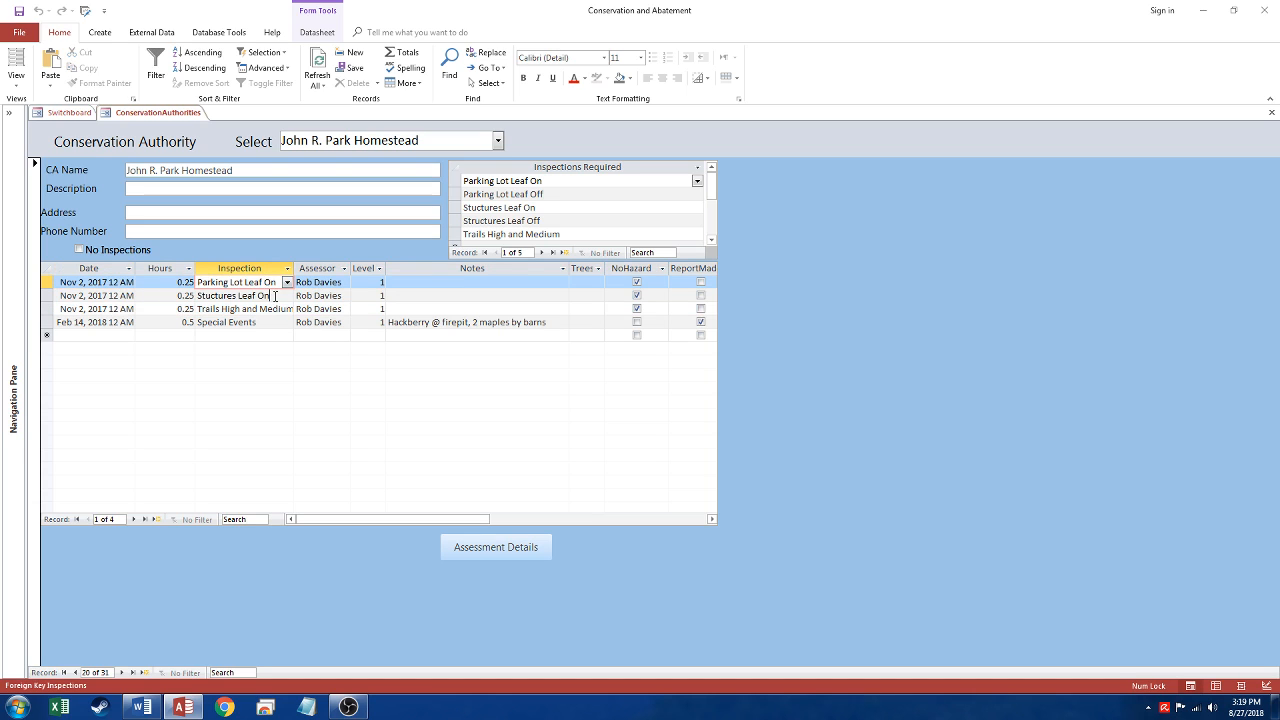
pyautogui.click(270, 296)
pyautogui.click(280, 309)
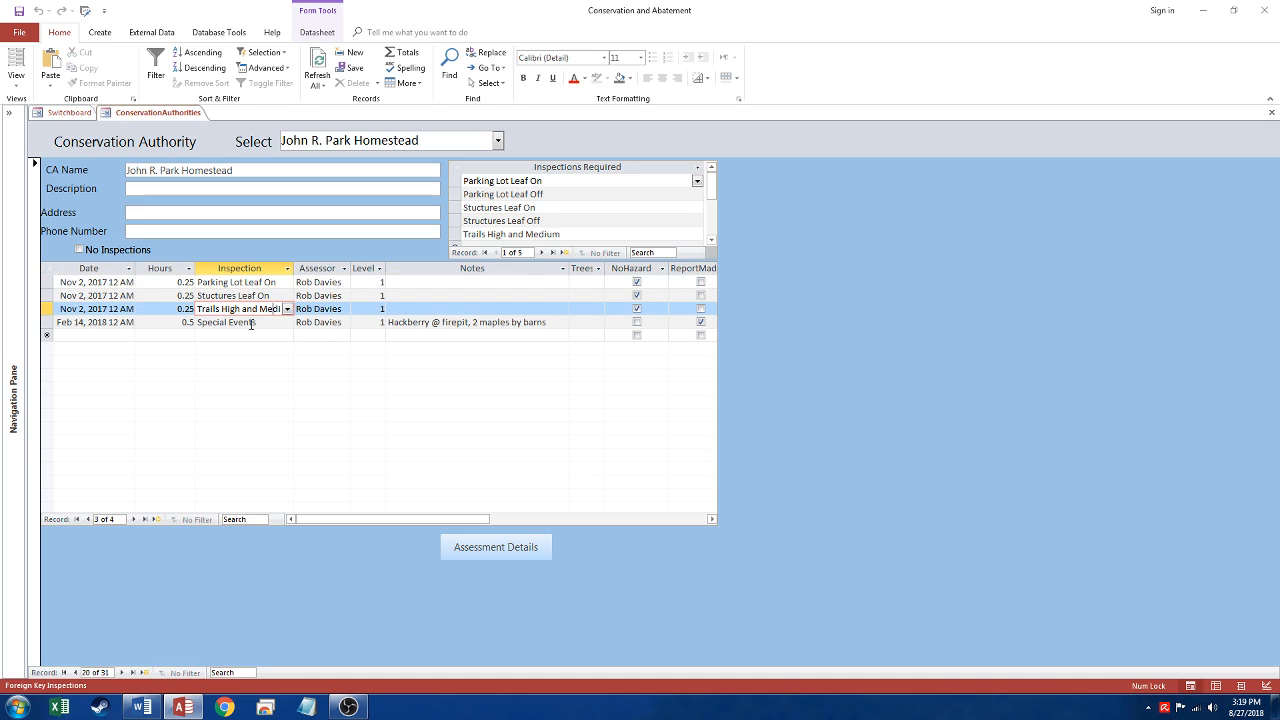
# Open the assessment details of the Special Events inspection, look through its tree records and return to the first one
pyautogui.click(248, 323)
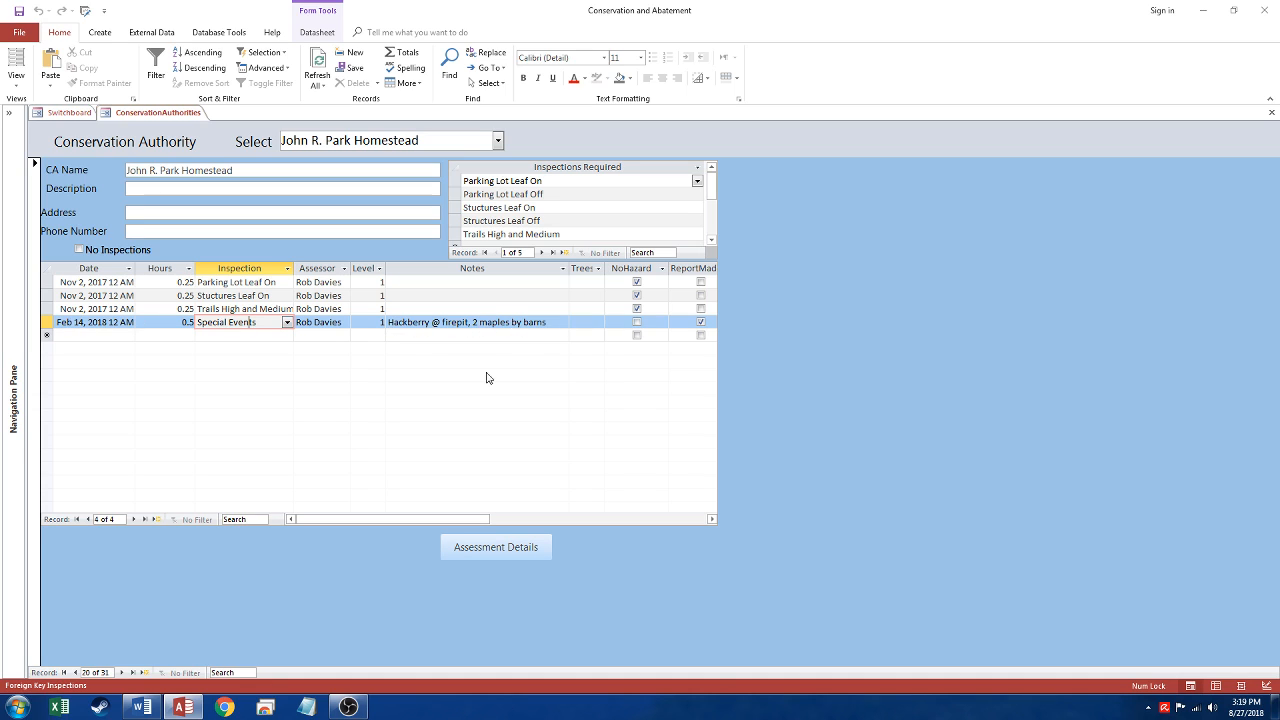
pyautogui.click(496, 547)
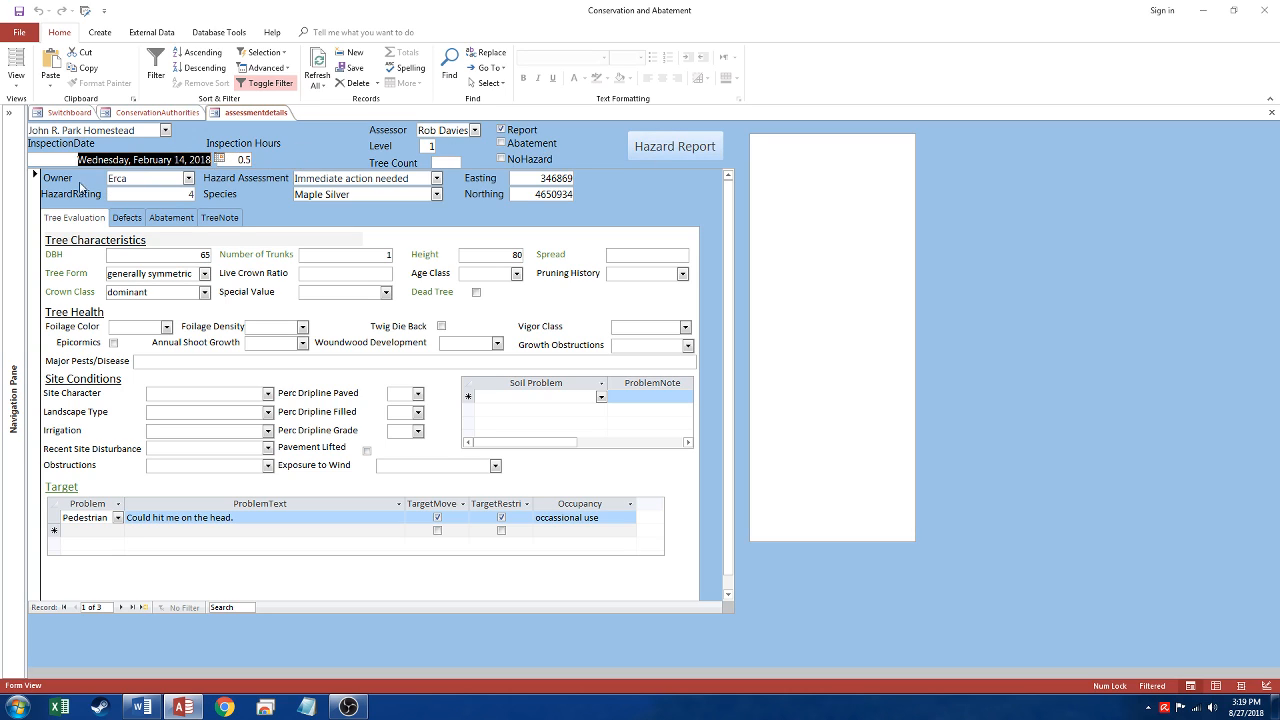
pyautogui.click(36, 186)
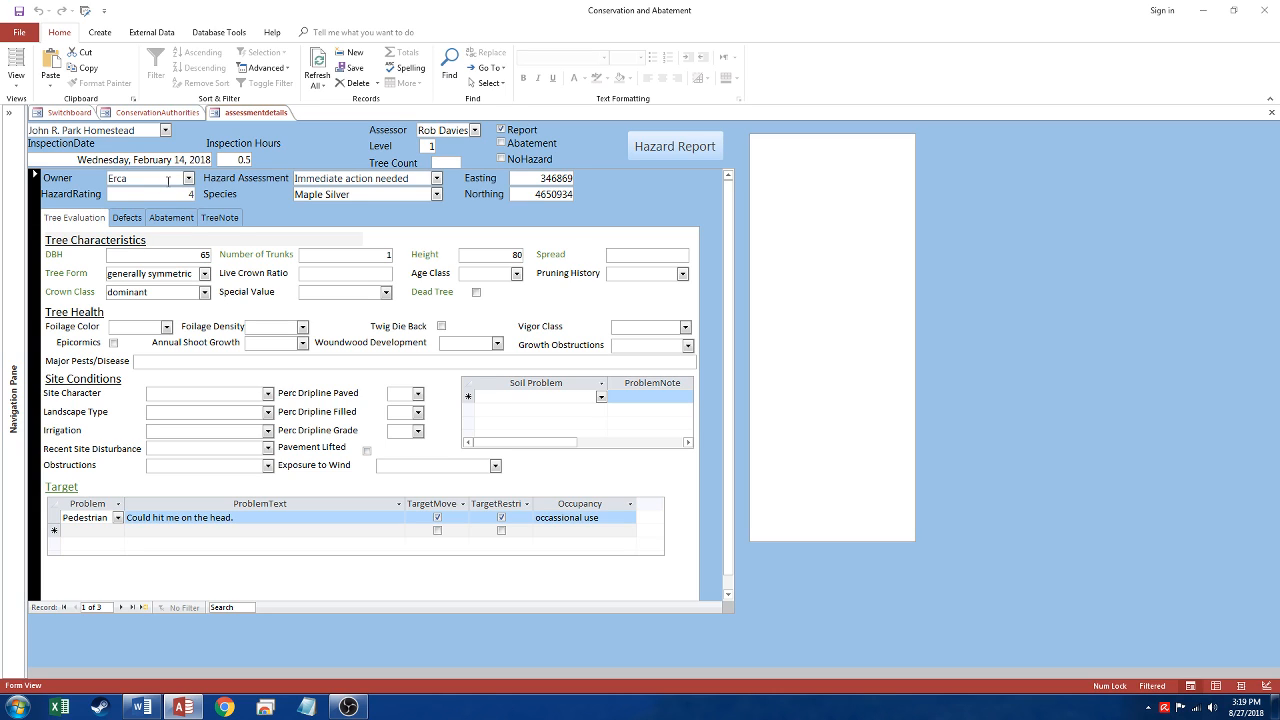
pyautogui.click(120, 607)
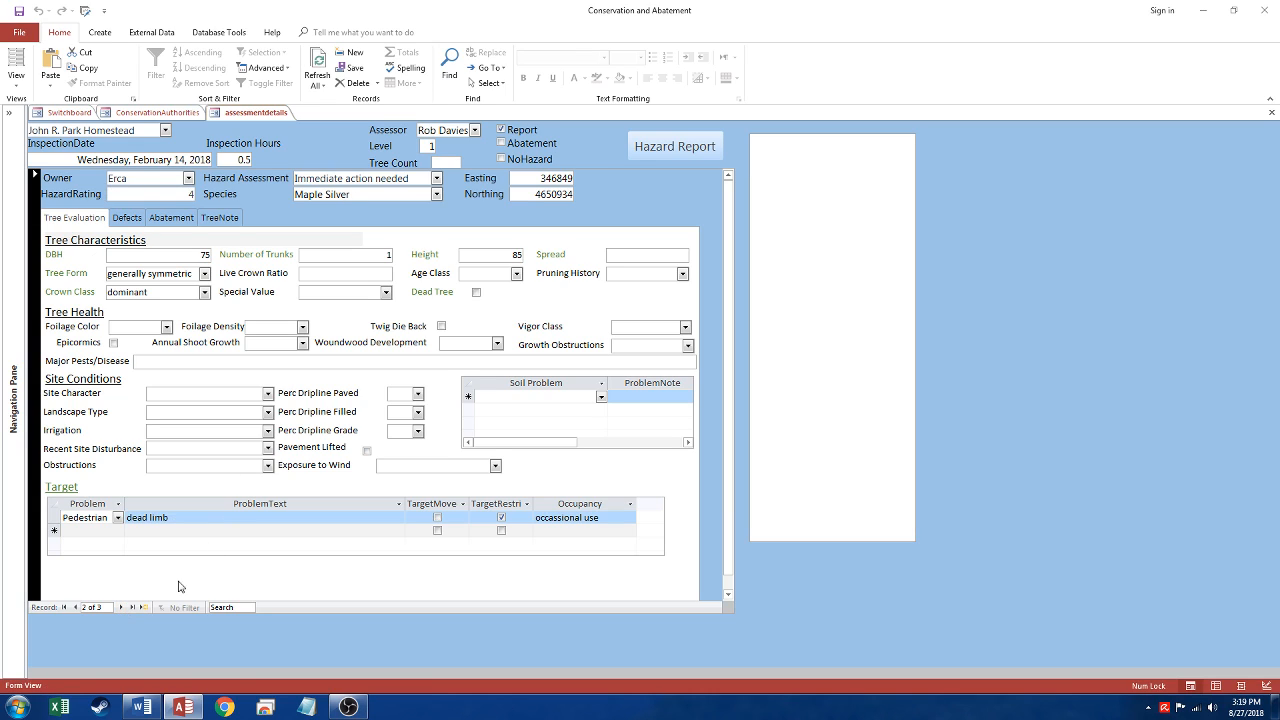
pyautogui.click(120, 607)
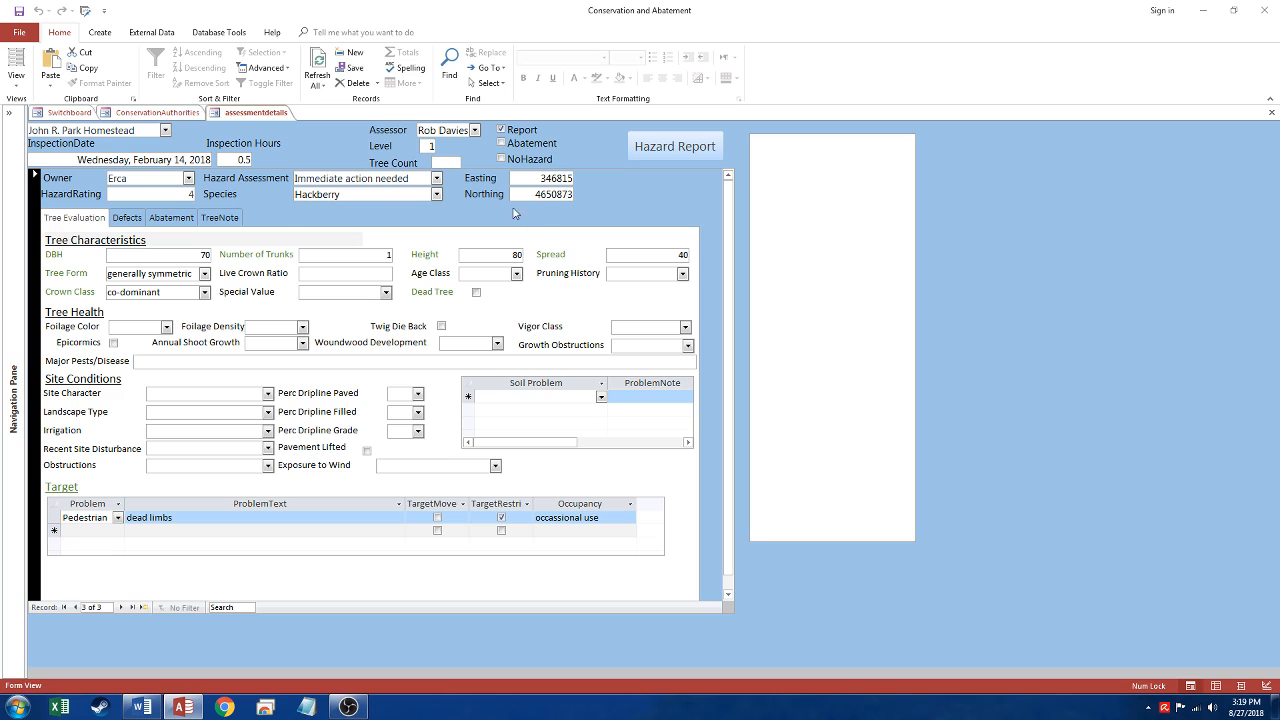
pyautogui.click(76, 608)
pyautogui.click(76, 608)
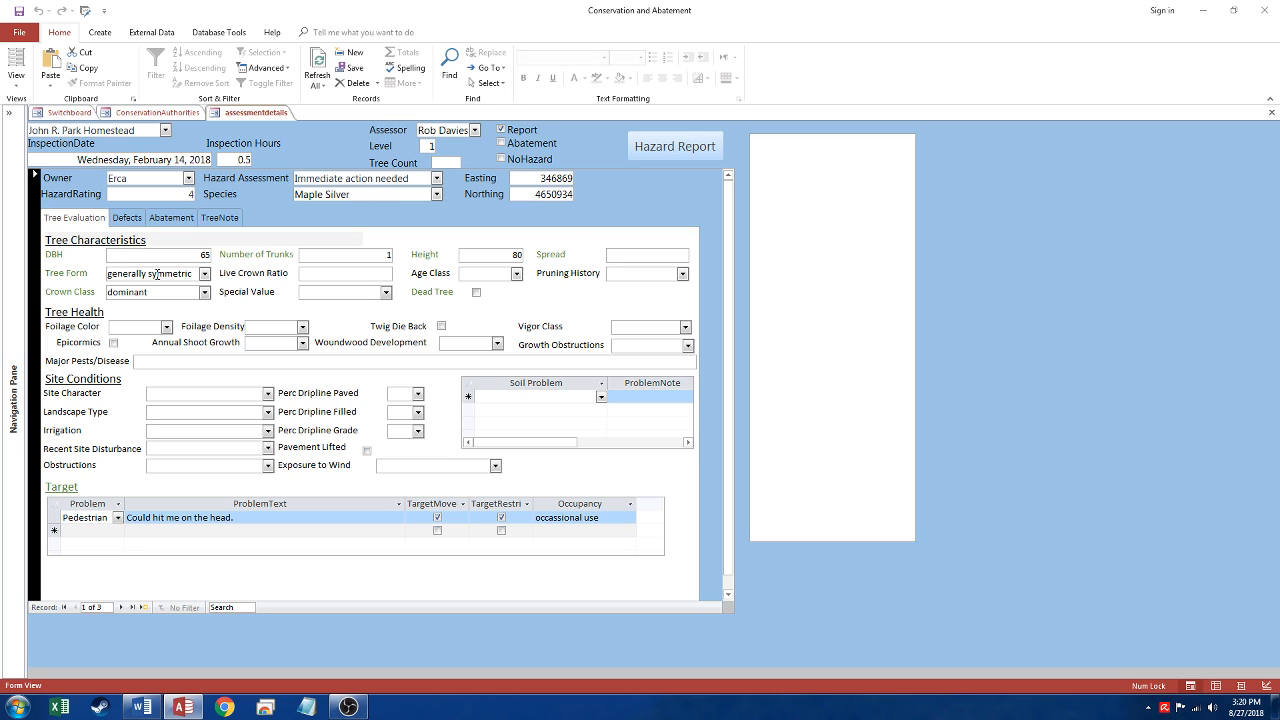
# Check the first tree's DBH, tree form and crown class, mark it as a dead tree, and select its pedestrian target entry
pyautogui.click(205, 255)
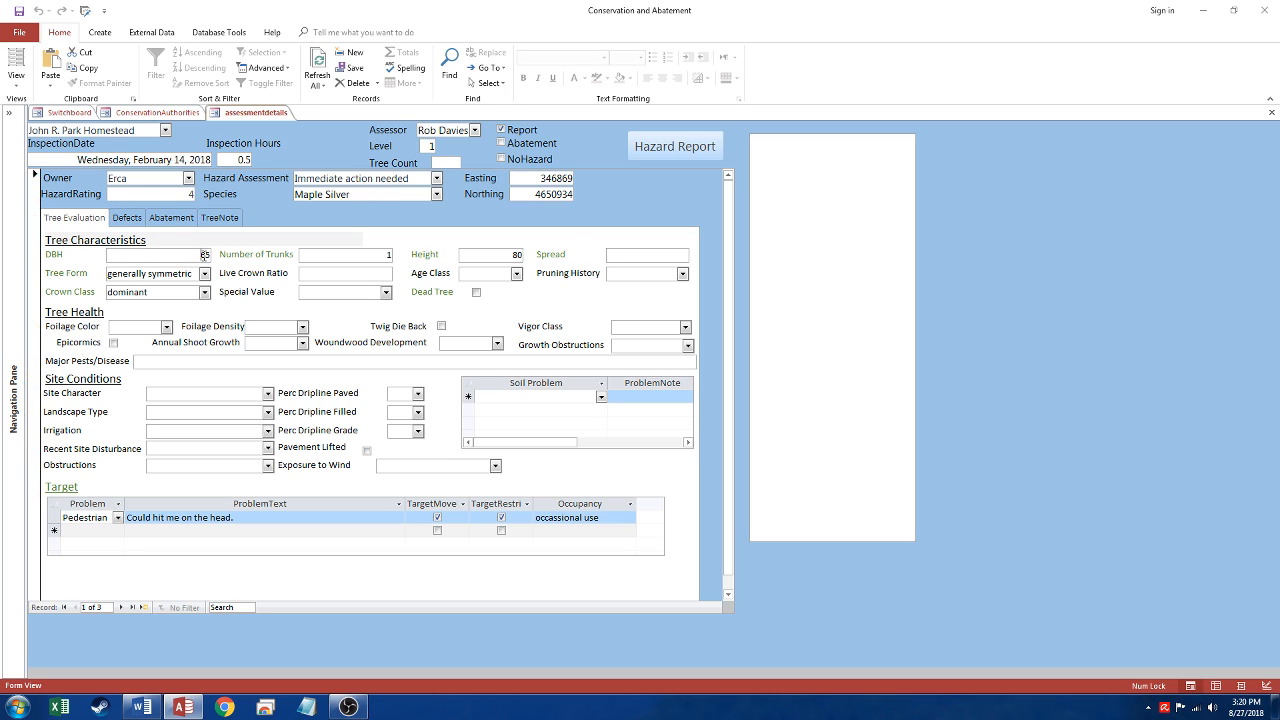
pyautogui.click(800, 211)
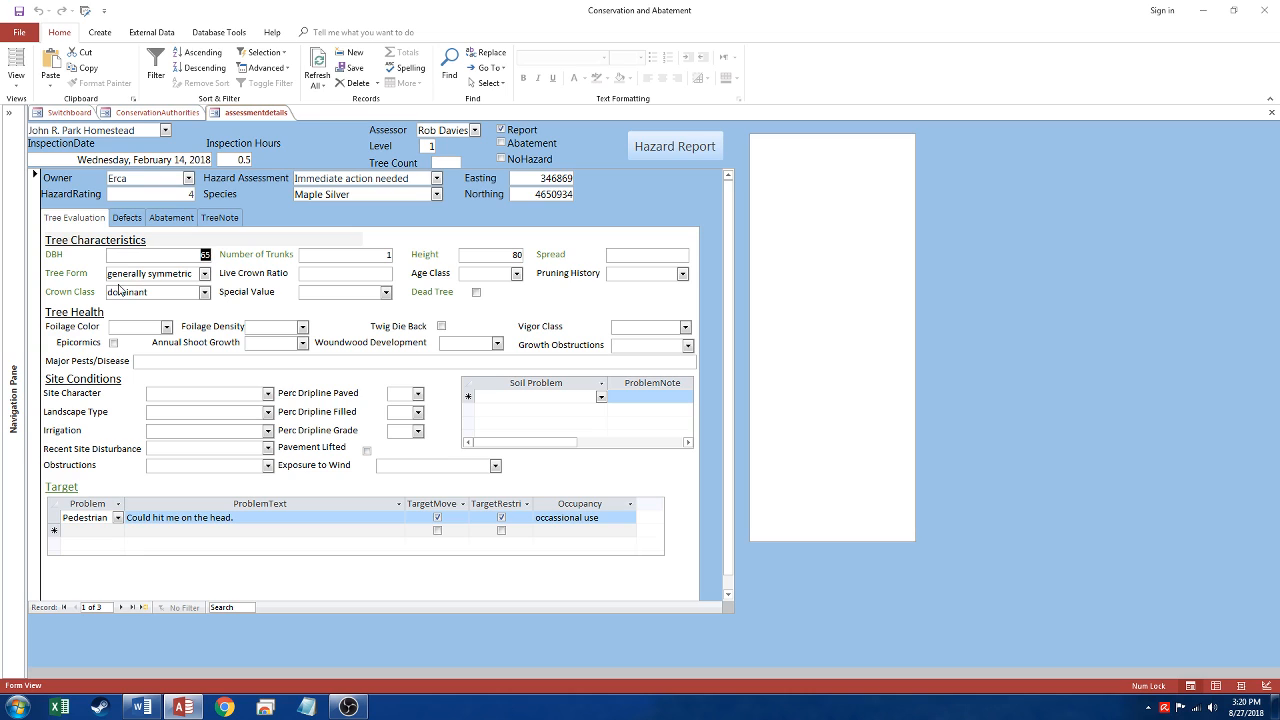
pyautogui.click(204, 274)
pyautogui.click(205, 276)
pyautogui.click(204, 292)
pyautogui.click(208, 301)
pyautogui.click(477, 293)
pyautogui.click(54, 517)
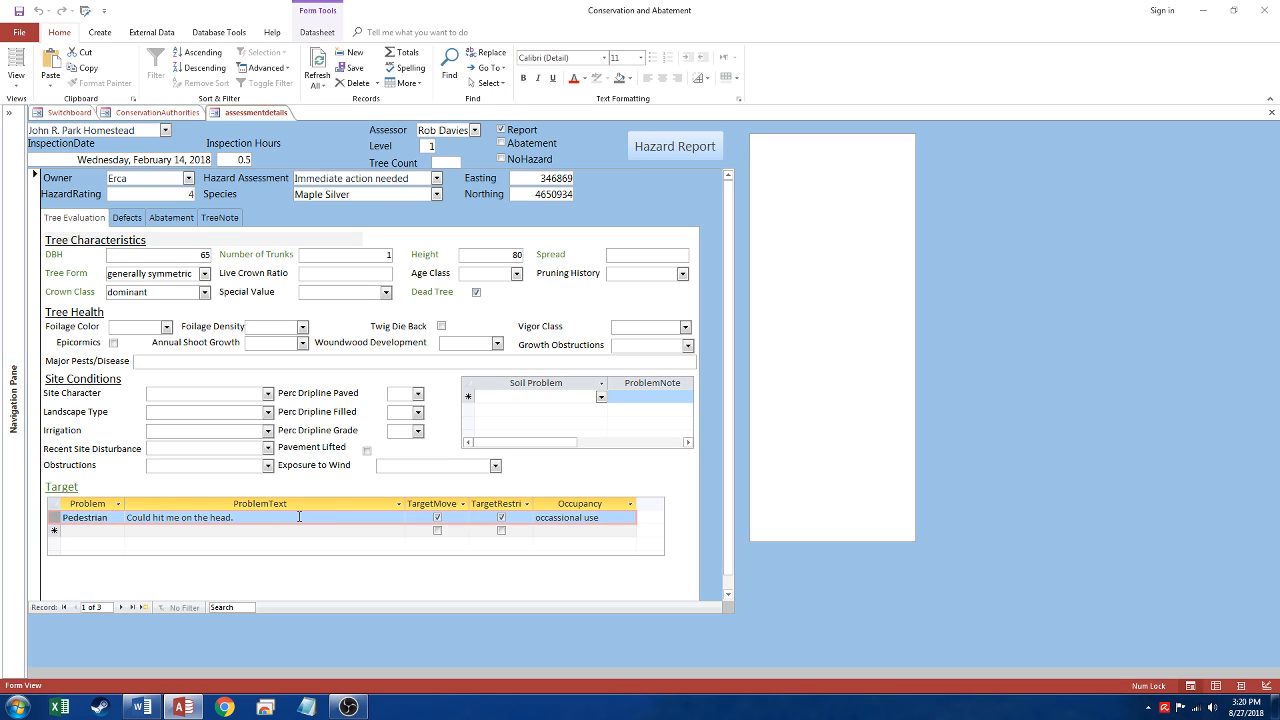
# Examine the tree's defects and the hazard rating choices for failure potential, size of part and target rating, keeping failure potential at medium
pyautogui.click(133, 222)
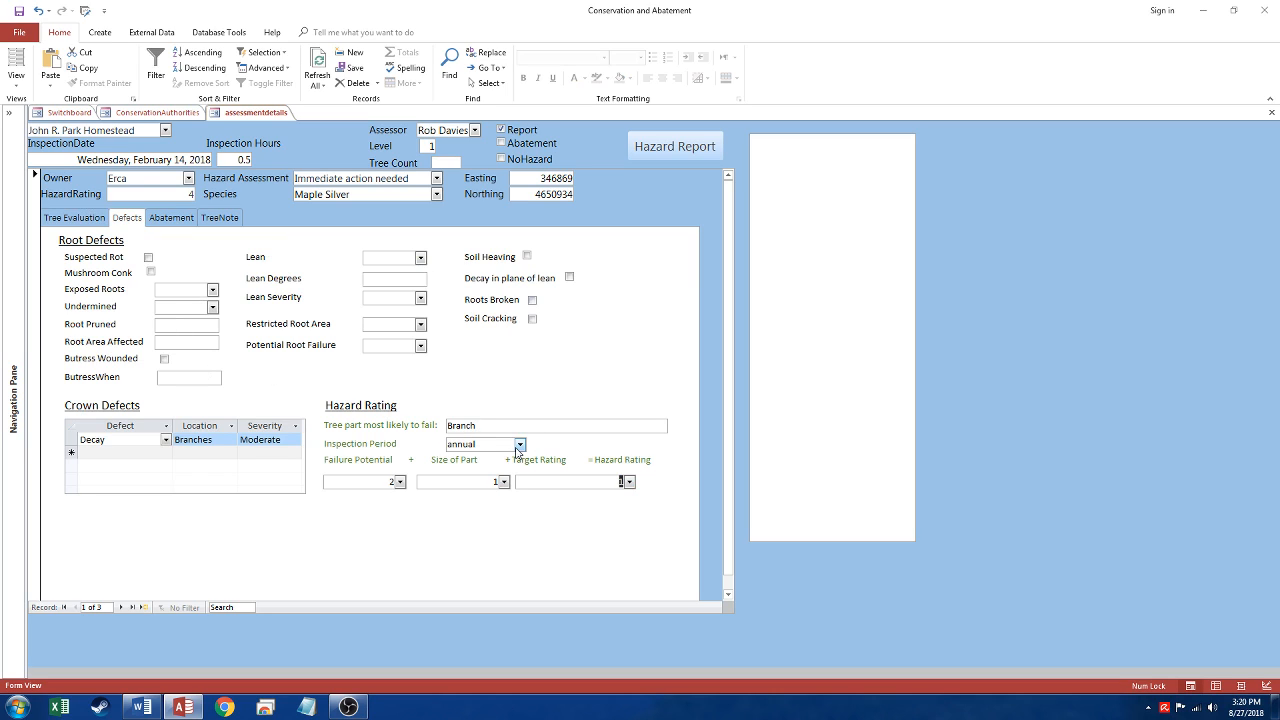
pyautogui.click(399, 482)
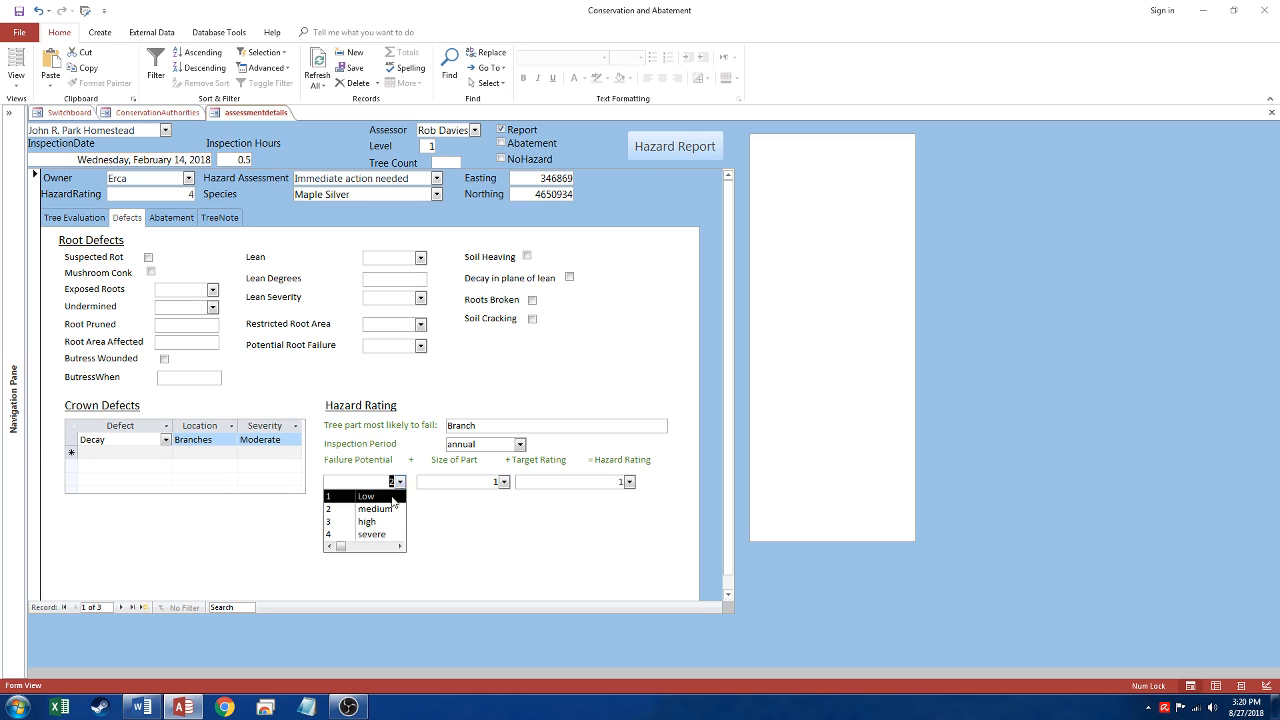
pyautogui.click(394, 508)
pyautogui.click(504, 482)
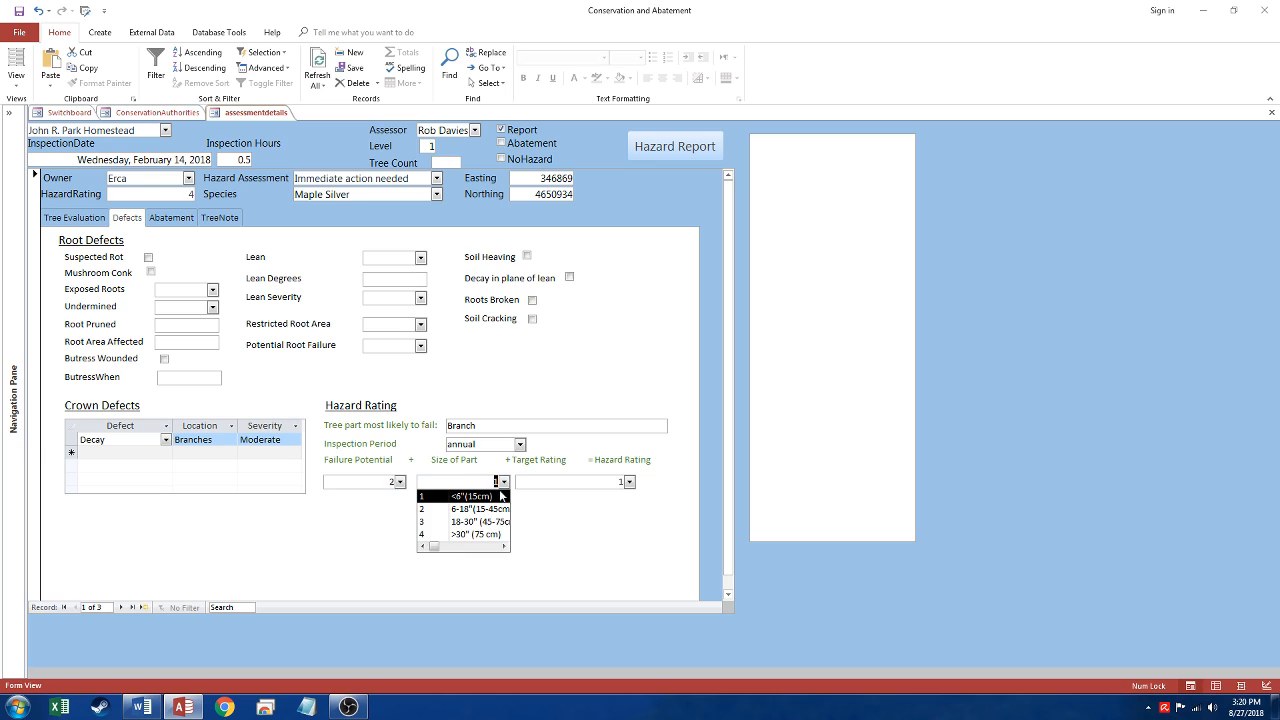
pyautogui.click(503, 483)
pyautogui.click(630, 483)
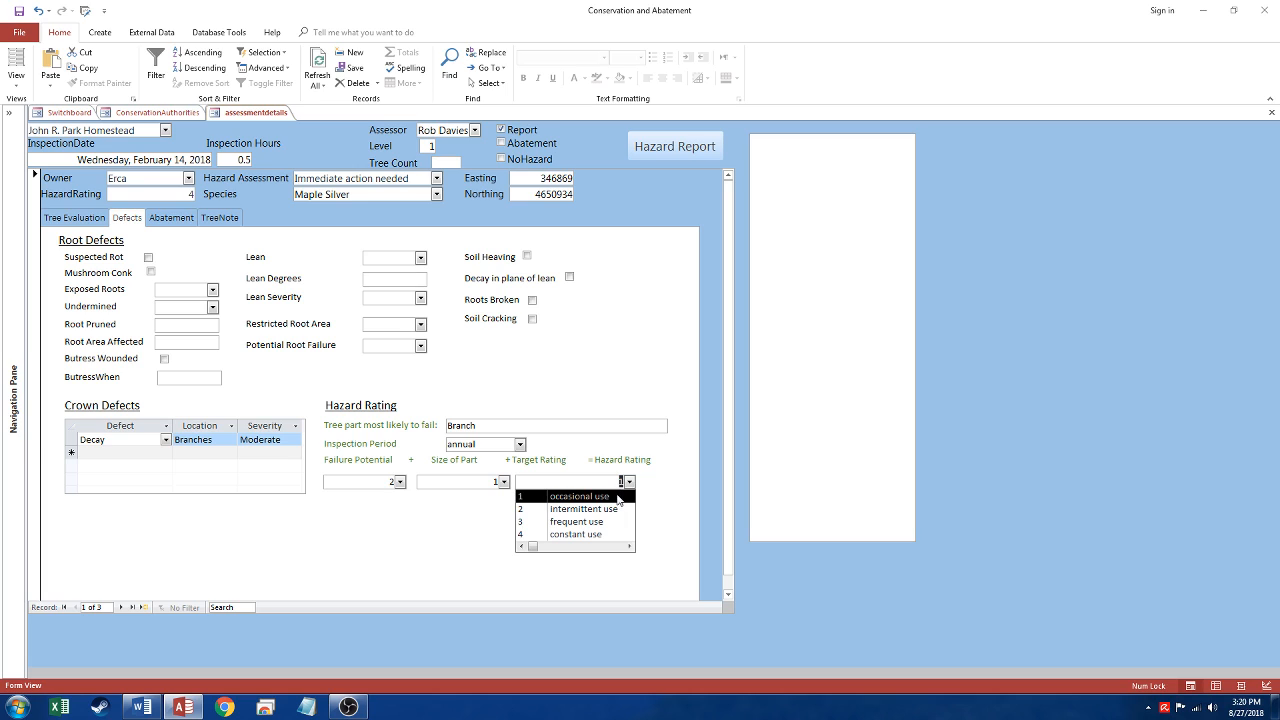
pyautogui.click(631, 484)
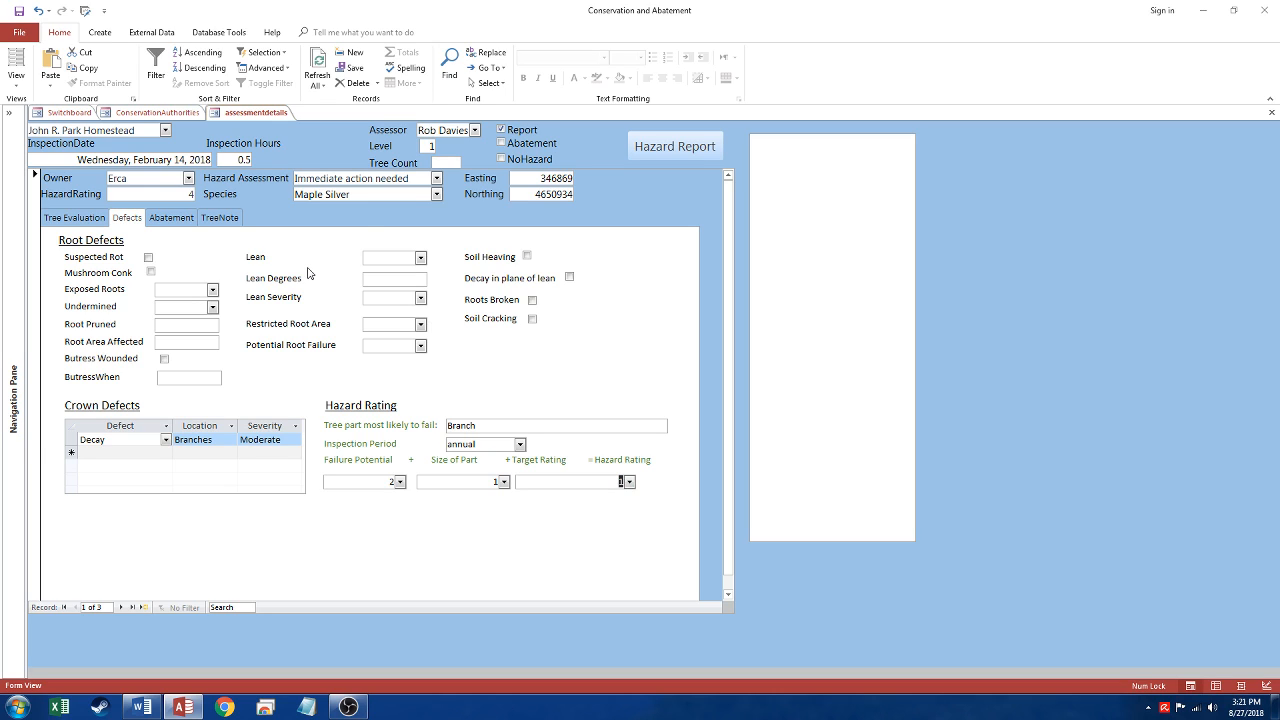
# Set the tree's target rating to 2 (intermittent use) and add Remove Tree to its hazard abatement suggestions
pyautogui.click(158, 196)
pyautogui.click(629, 482)
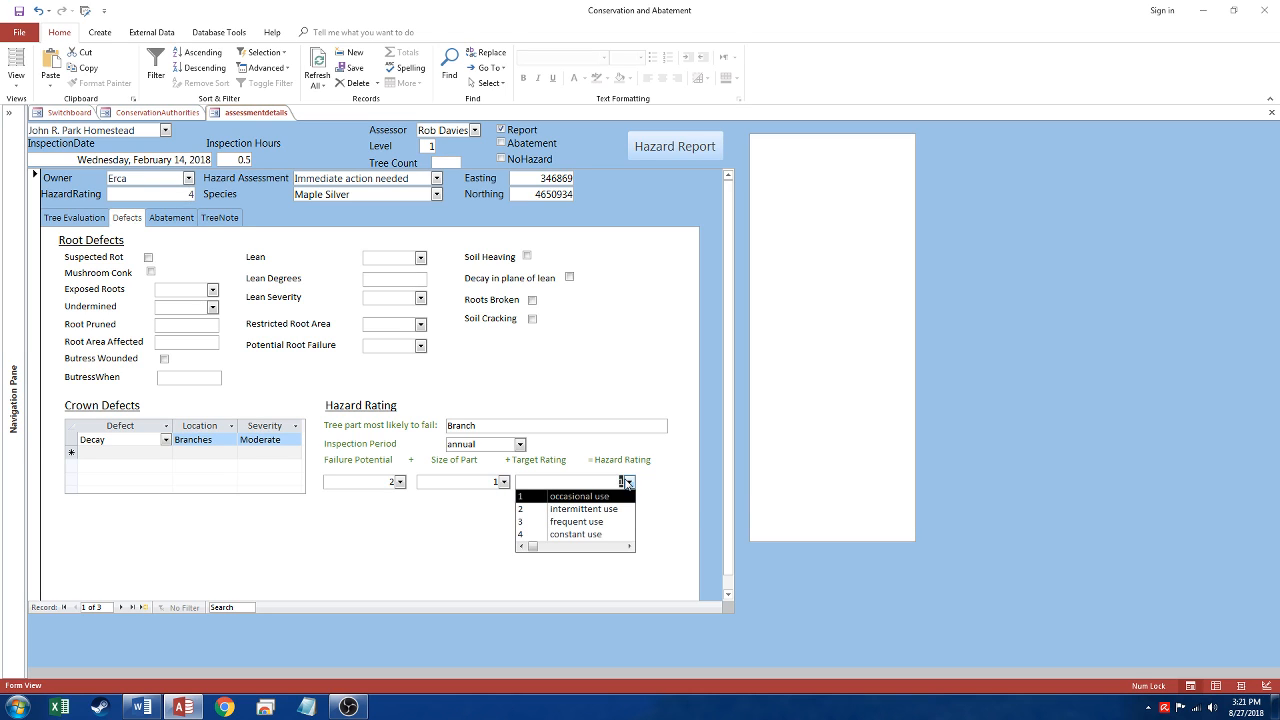
pyautogui.click(609, 511)
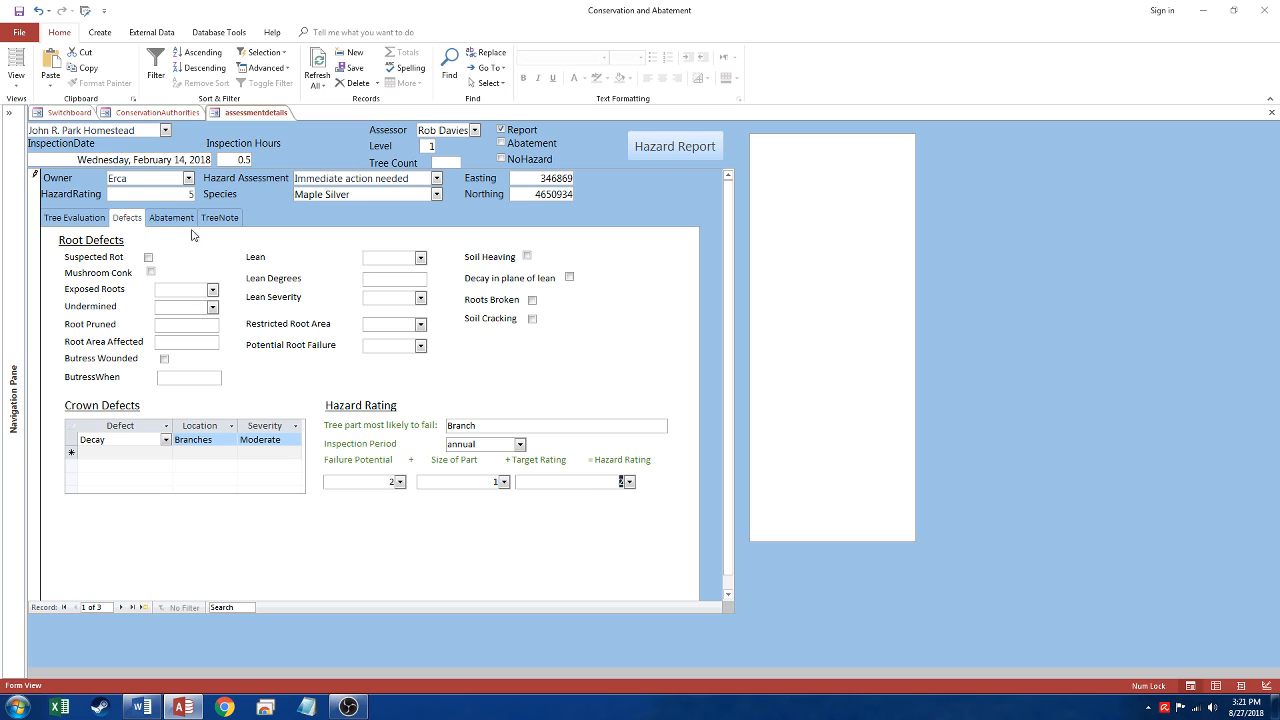
pyautogui.click(177, 219)
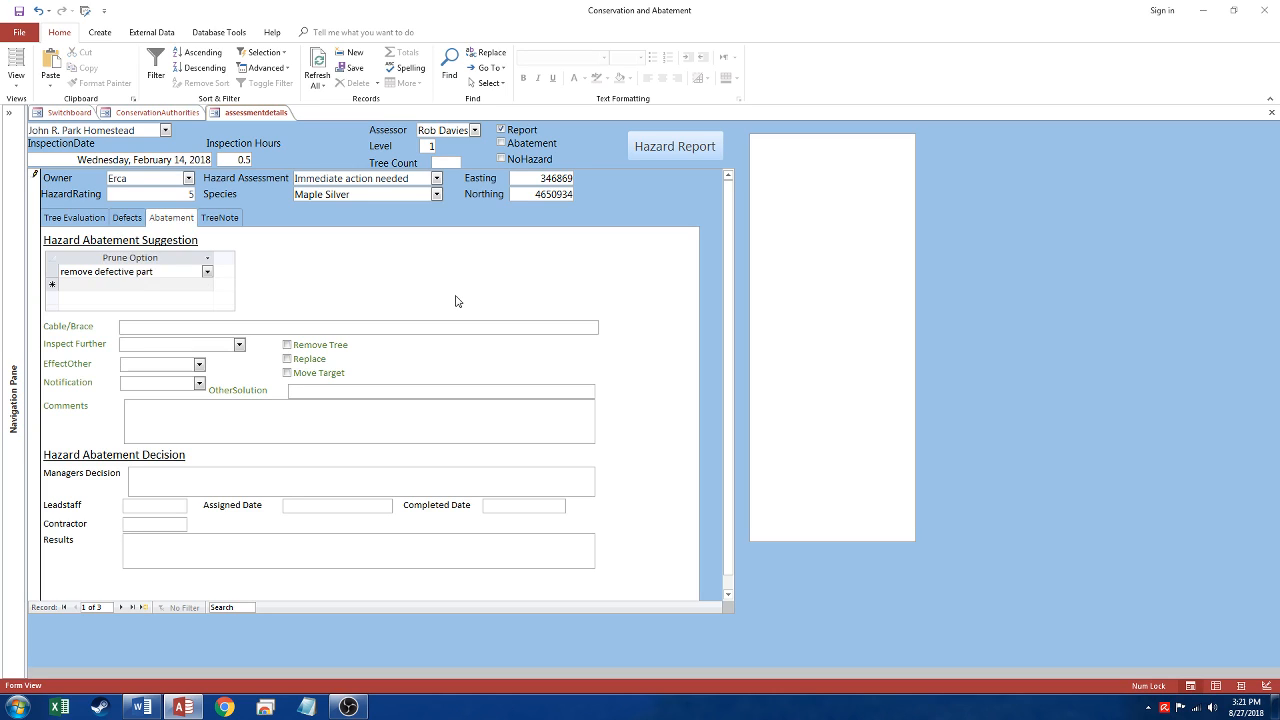
pyautogui.click(288, 346)
# Clear the existing tree note and generate its text again from the updated tree record
pyautogui.click(225, 218)
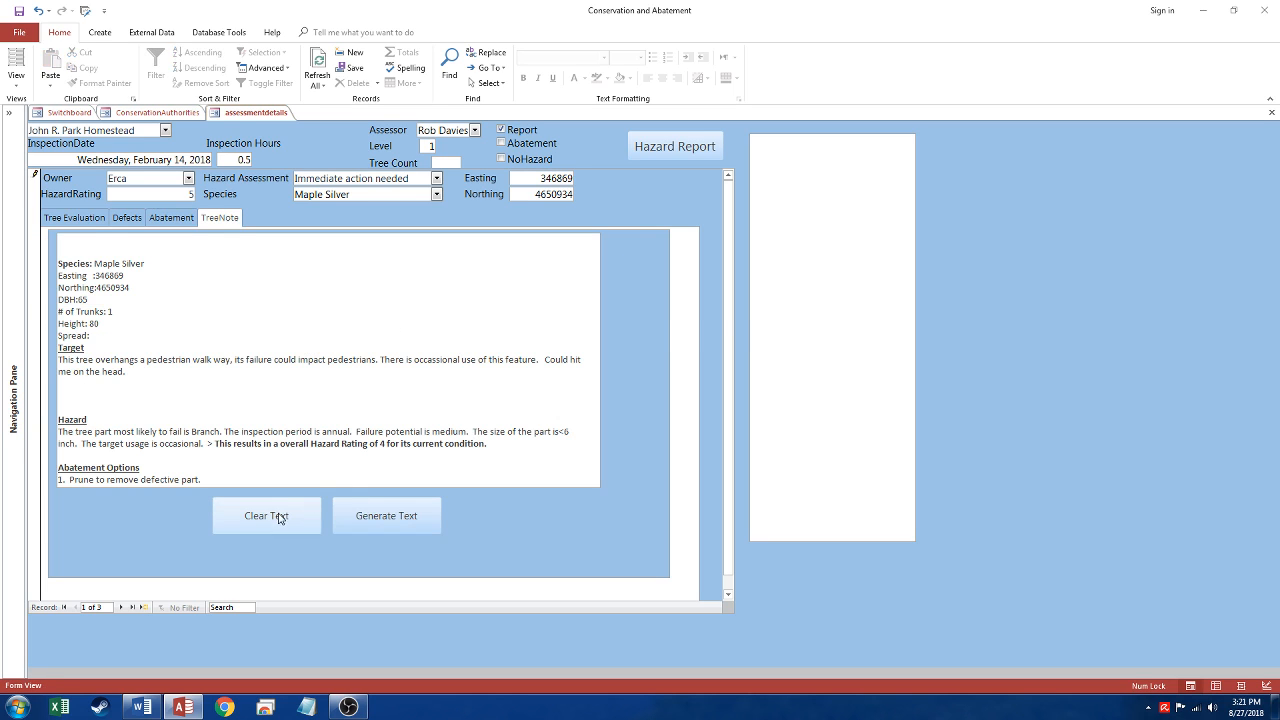
pyautogui.click(280, 517)
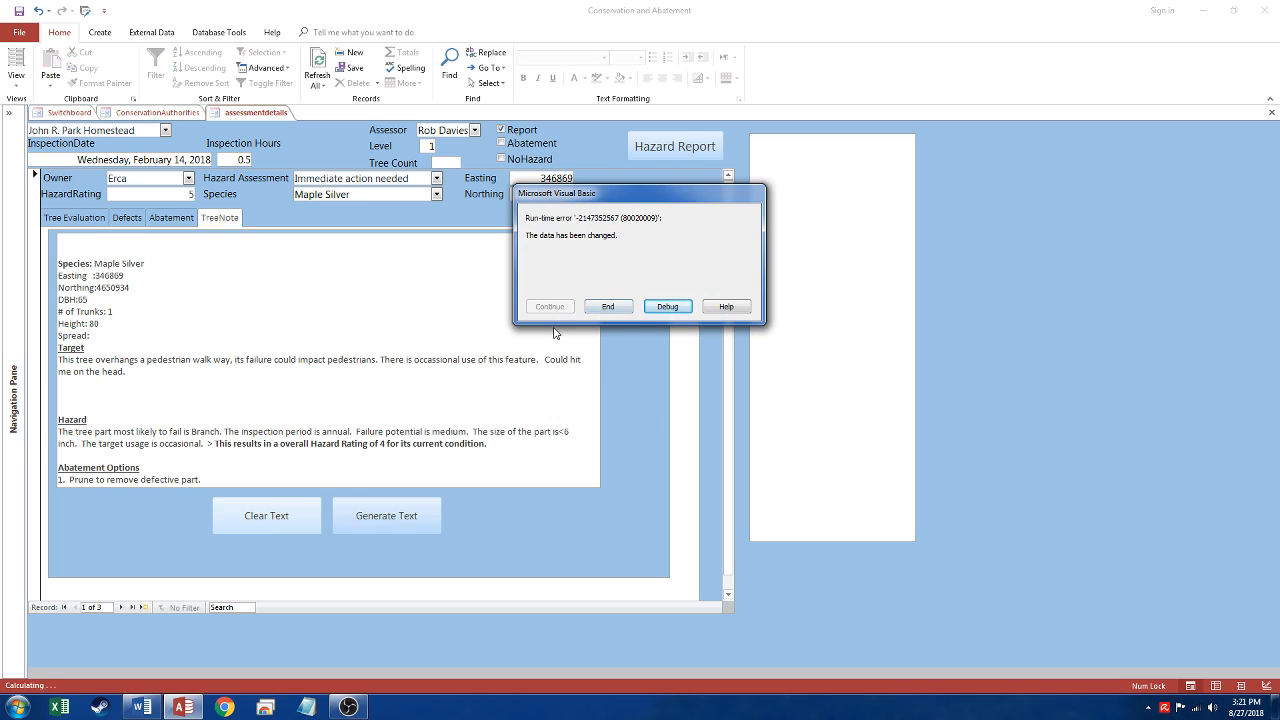
pyautogui.click(608, 306)
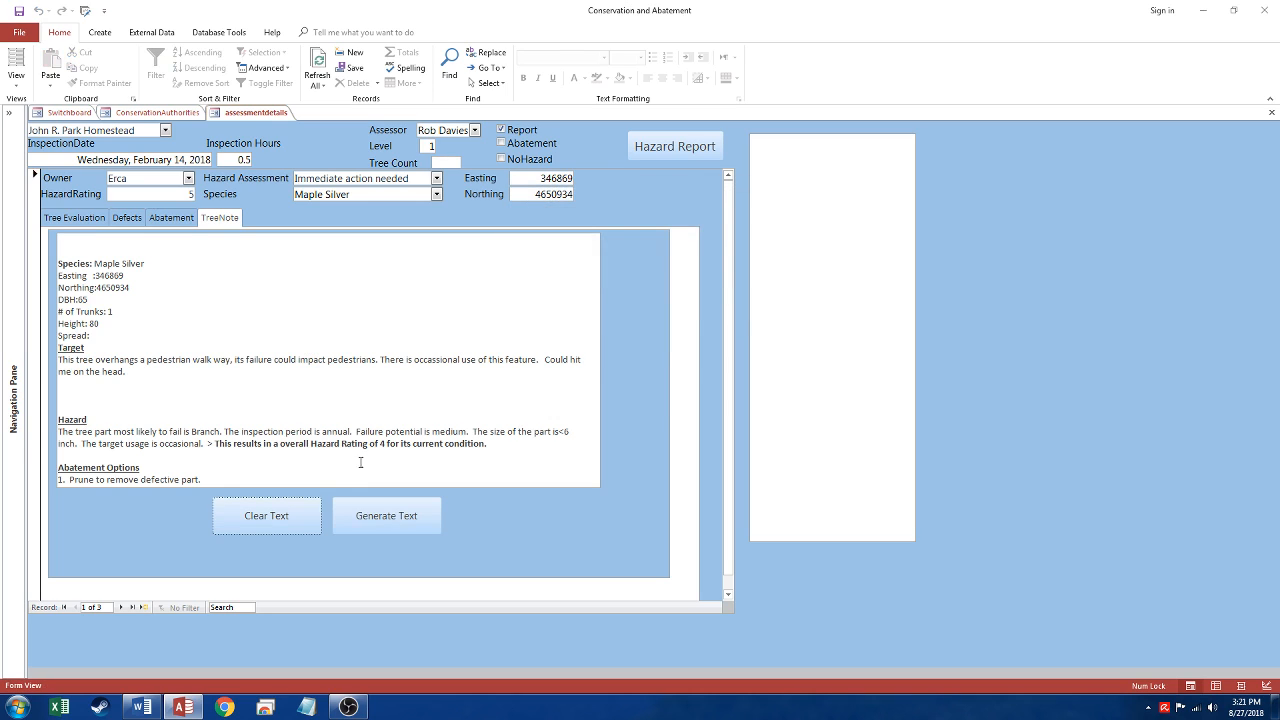
pyautogui.click(268, 520)
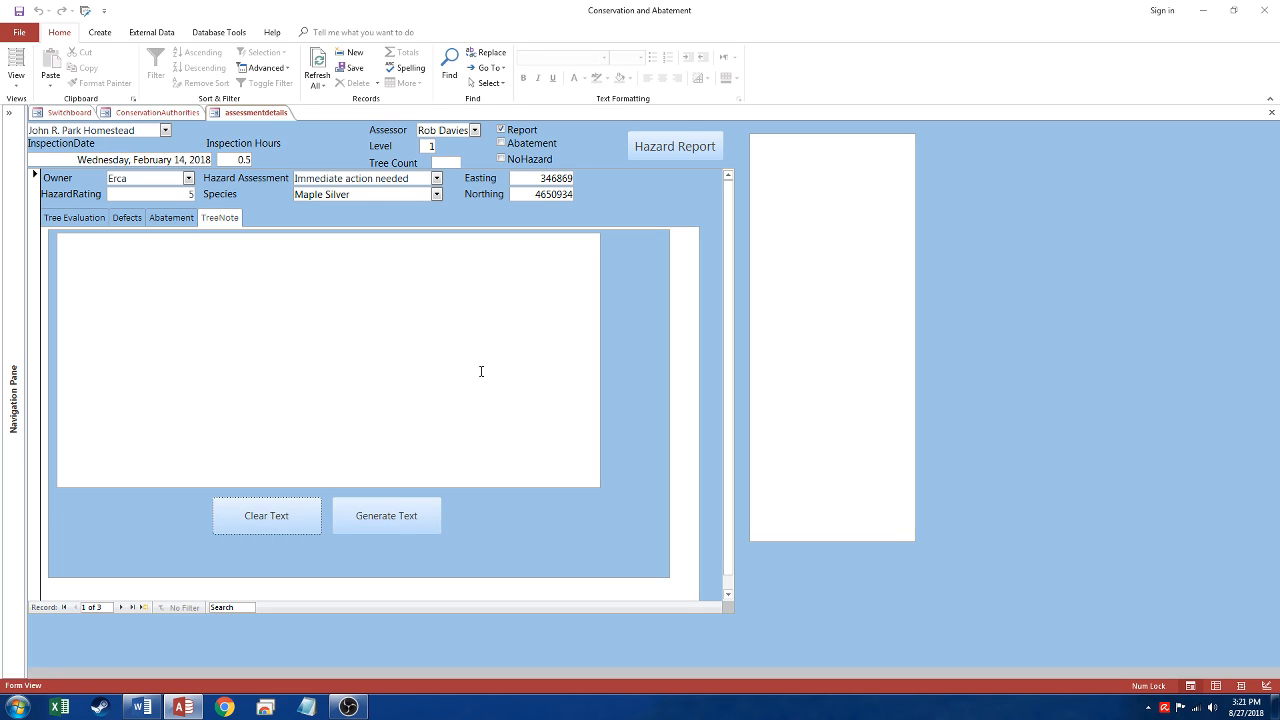
pyautogui.click(390, 525)
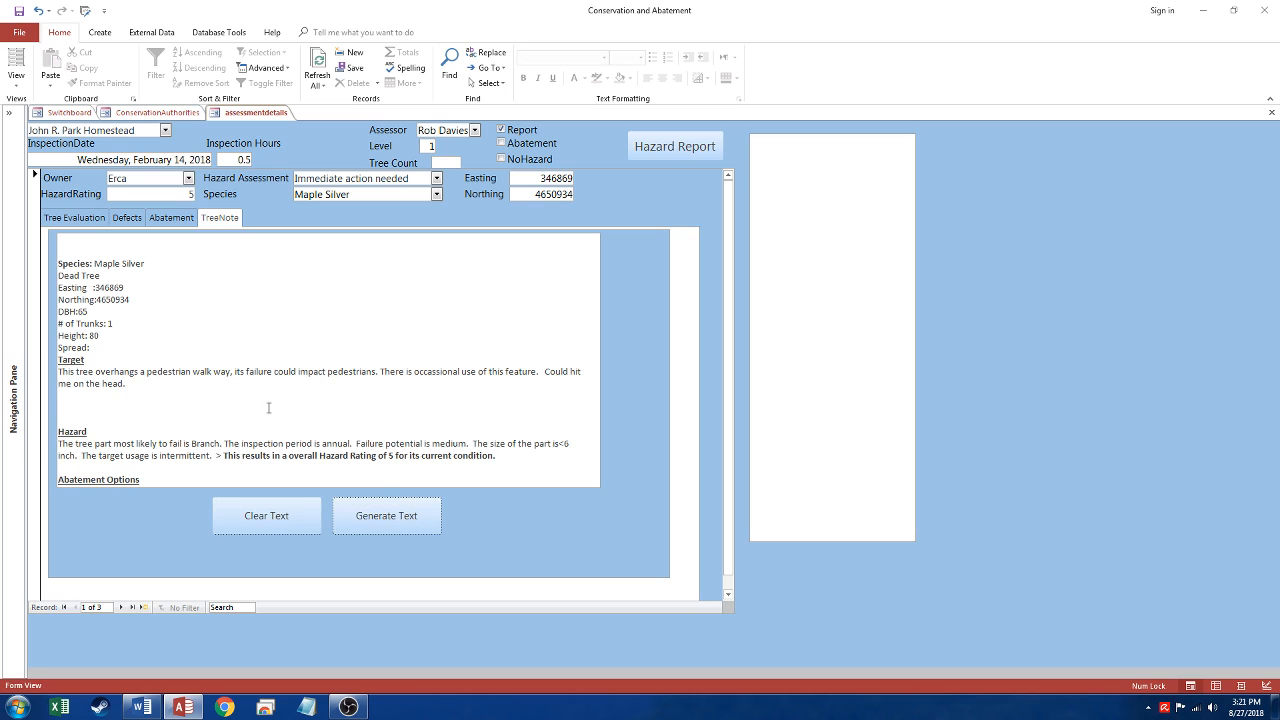
# Review the generated tree note's species, target, hazard and abatement sections, comparing the target text with the tree evaluation
pyautogui.moveTo(148, 265); pyautogui.dragTo(150, 336)
pyautogui.click(137, 354)
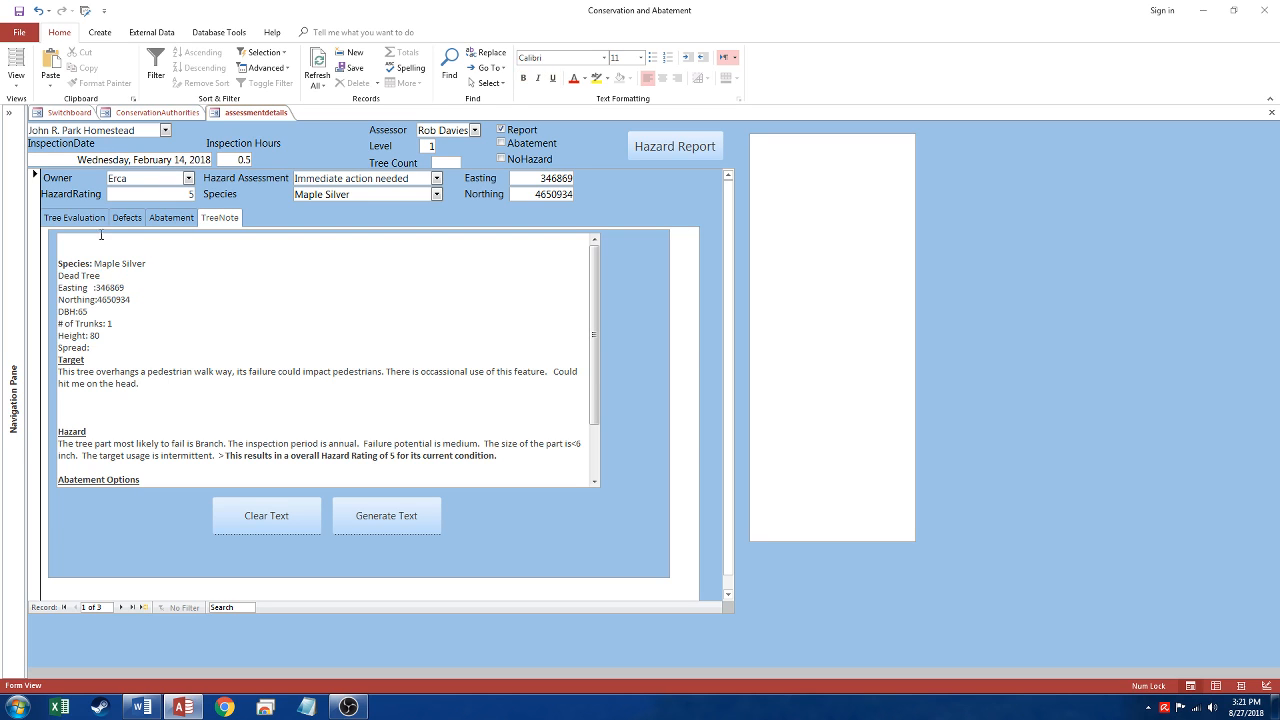
pyautogui.click(84, 218)
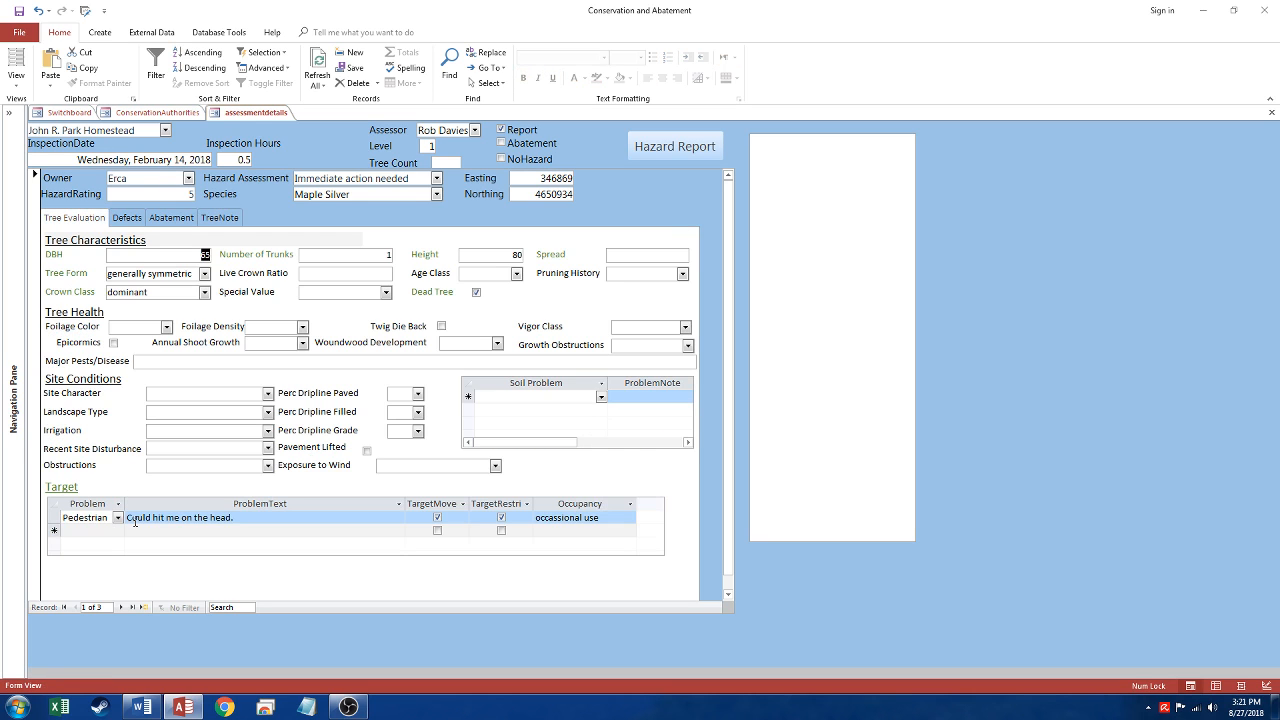
pyautogui.click(224, 219)
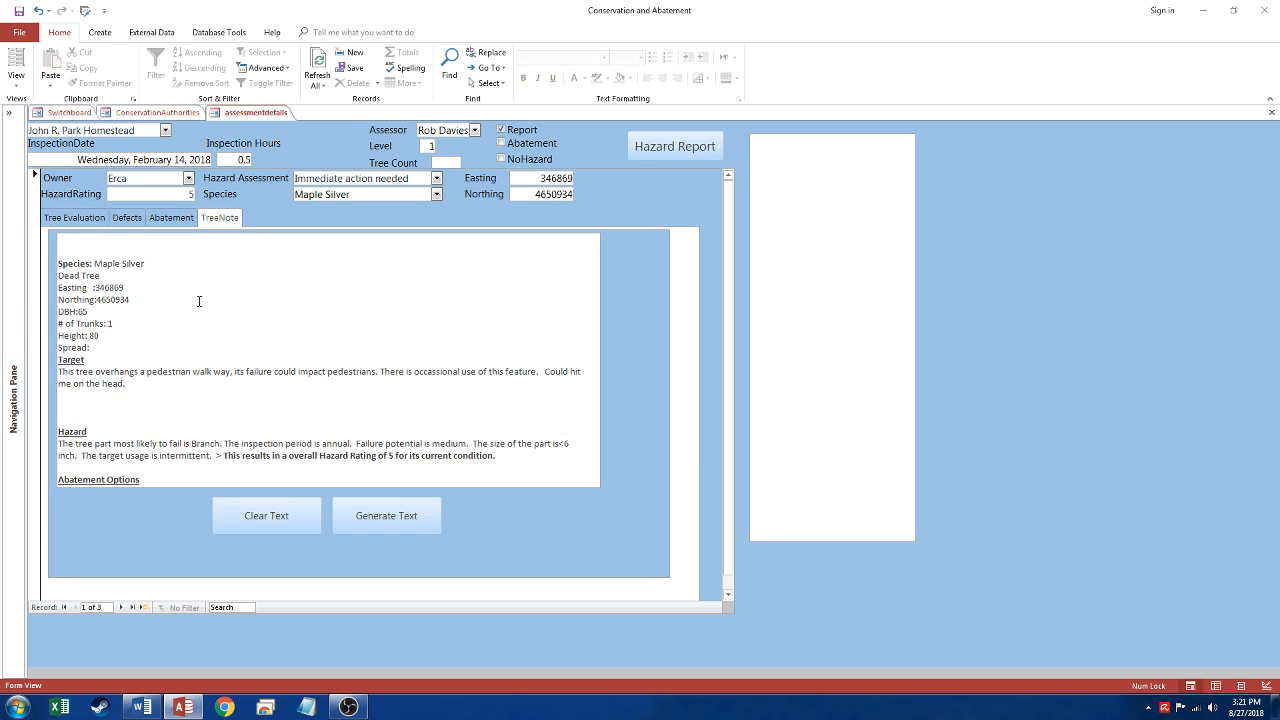
pyautogui.click(162, 433)
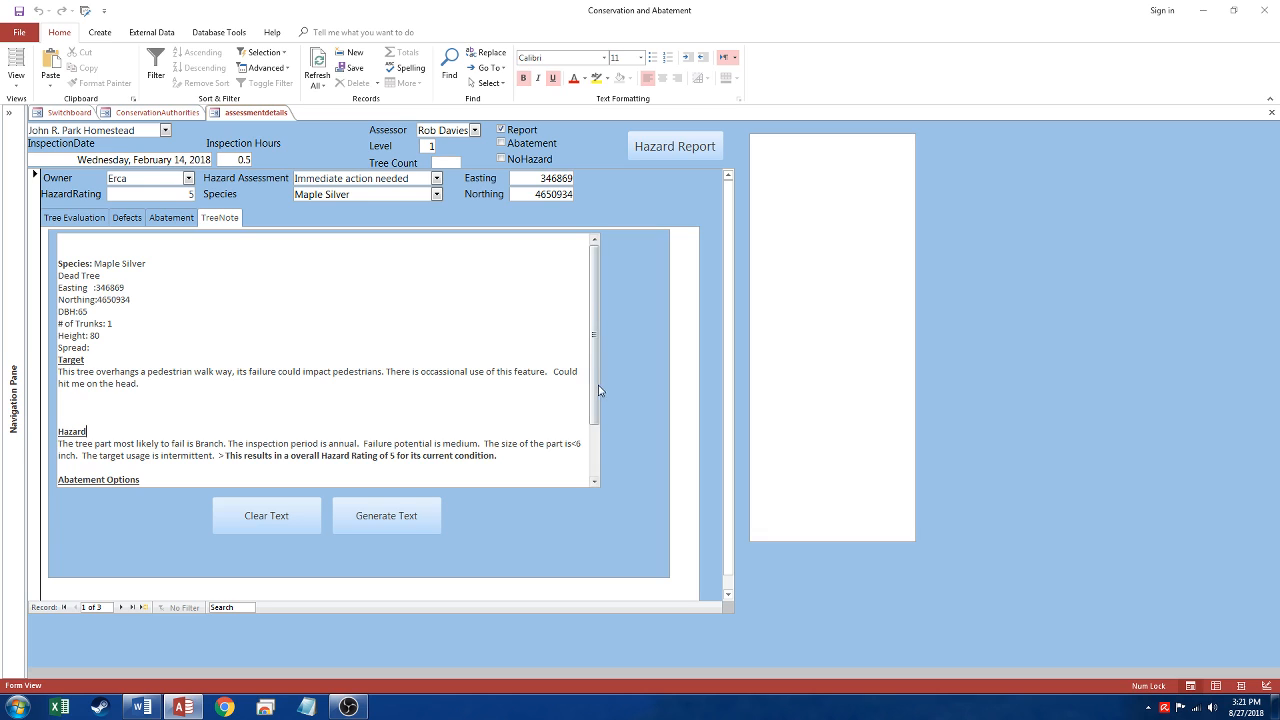
pyautogui.scroll(-2, 598, 390)
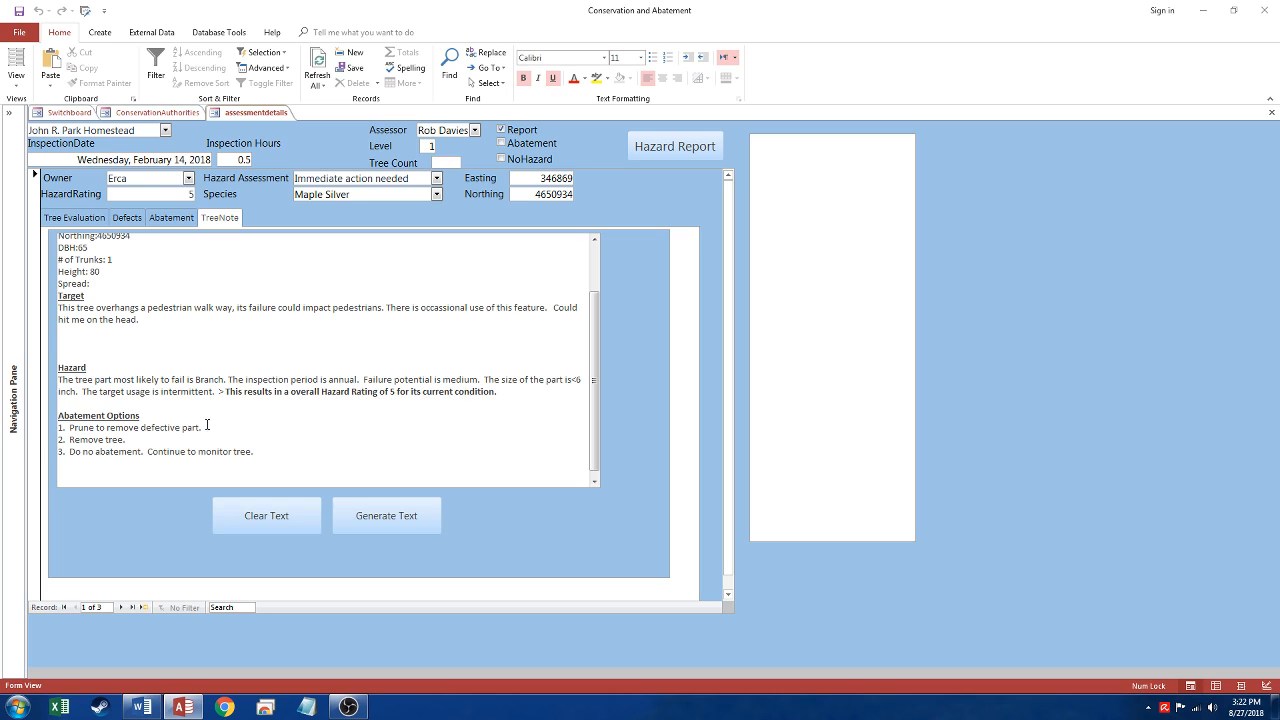
# Check the abatement options in the first tree's note and review the second tree's evaluation, defects and abatement suggestions
pyautogui.moveTo(142, 415); pyautogui.dragTo(57, 416)
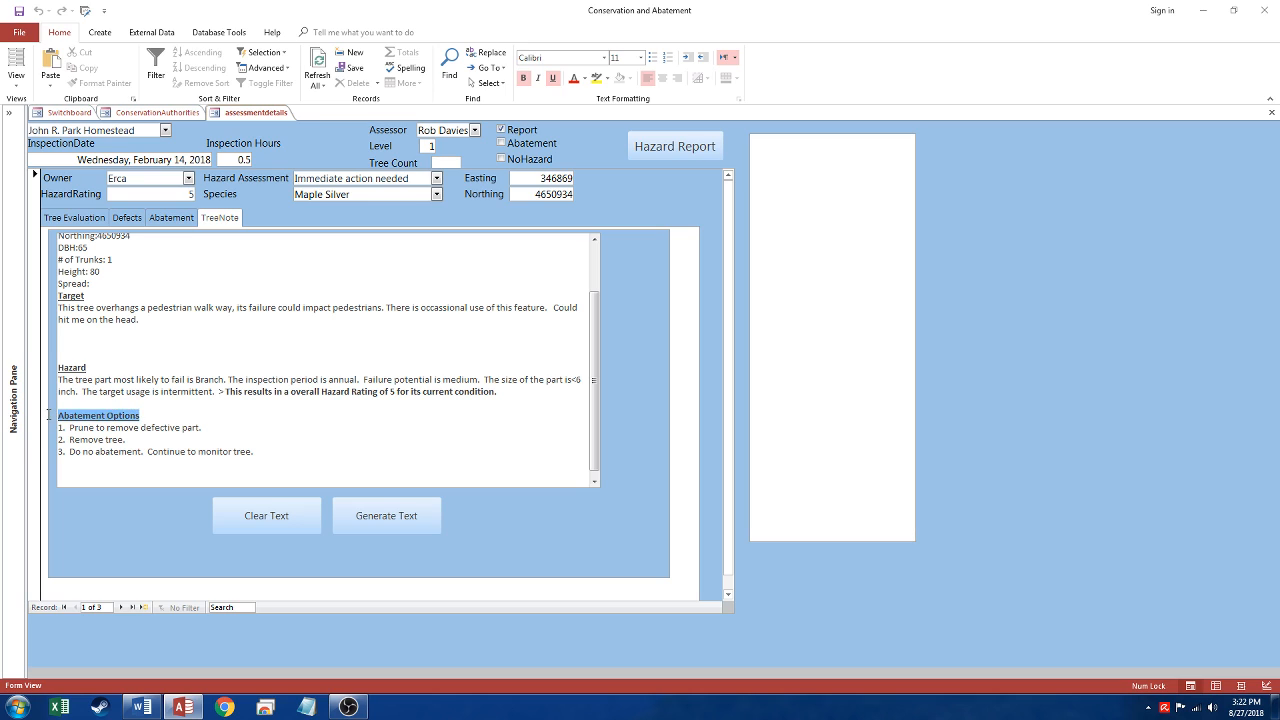
pyautogui.click(110, 439)
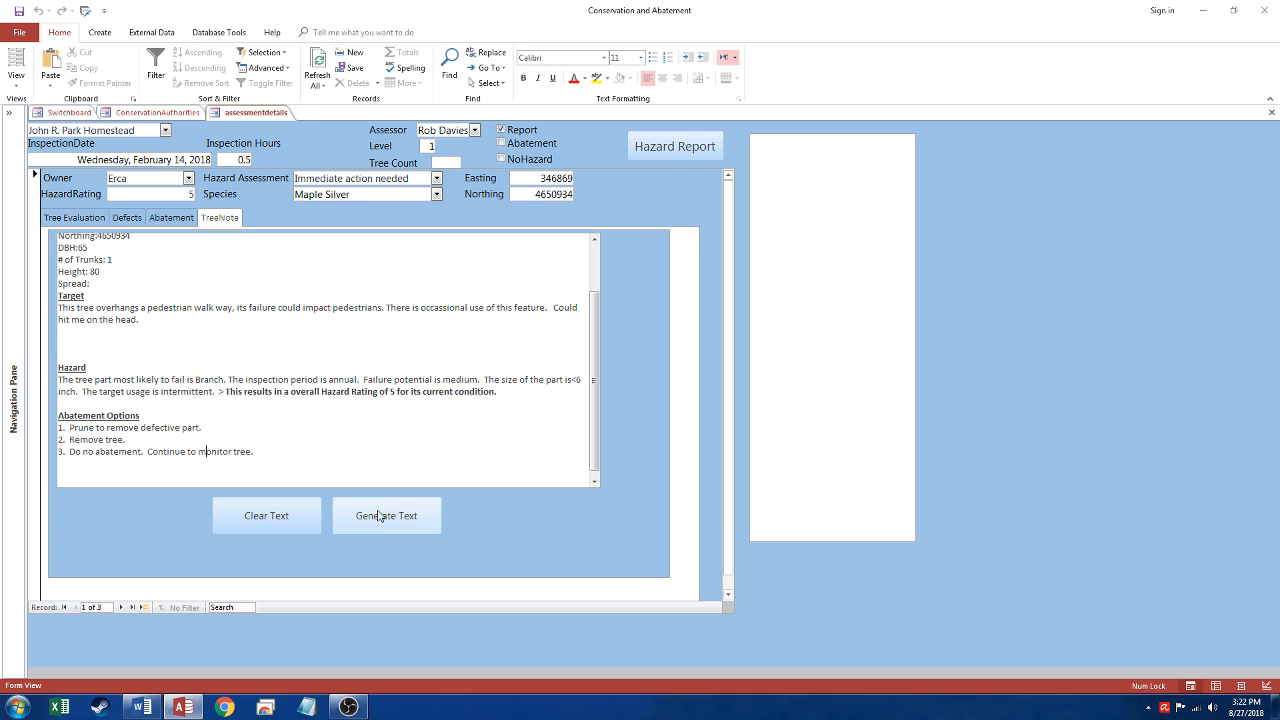
pyautogui.click(121, 607)
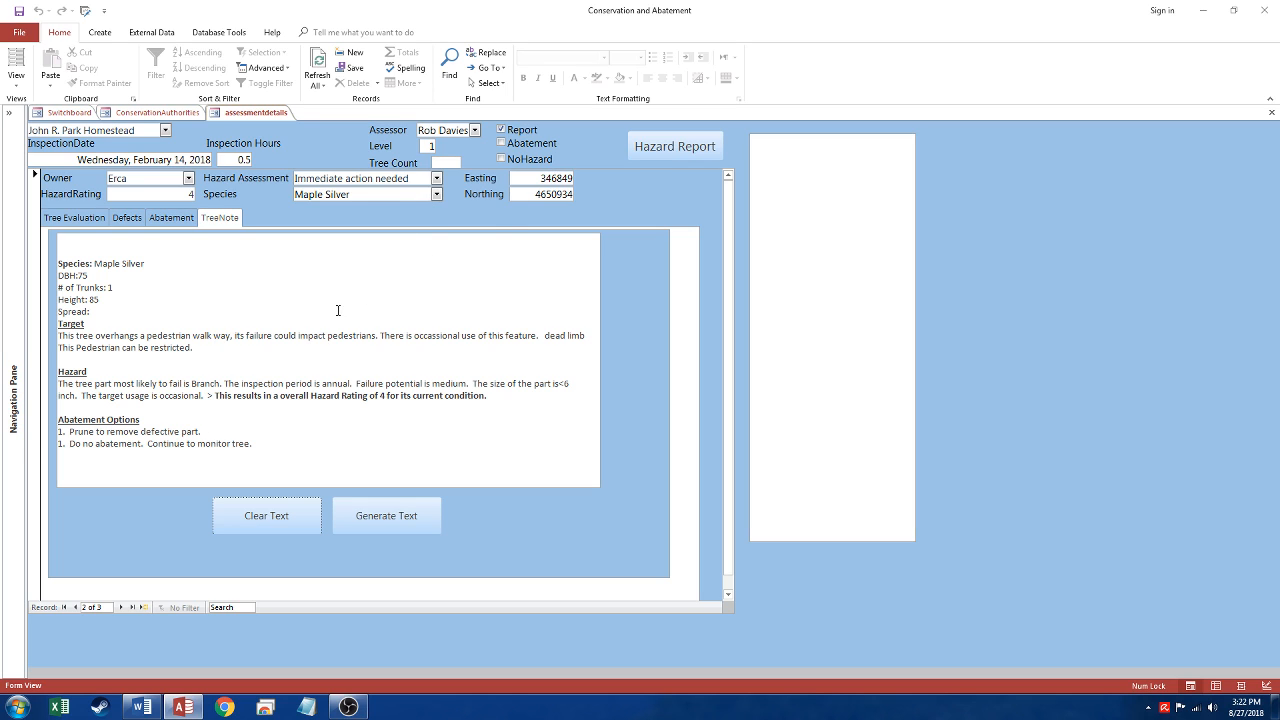
pyautogui.click(62, 220)
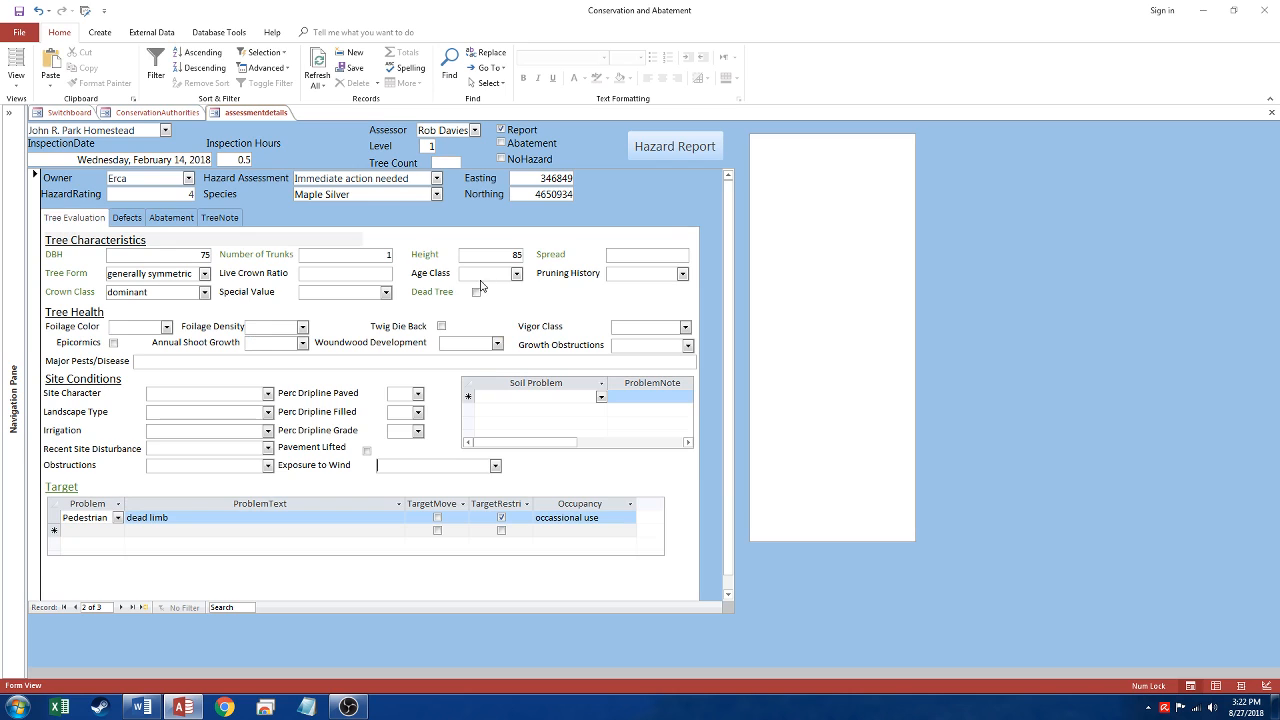
pyautogui.click(142, 220)
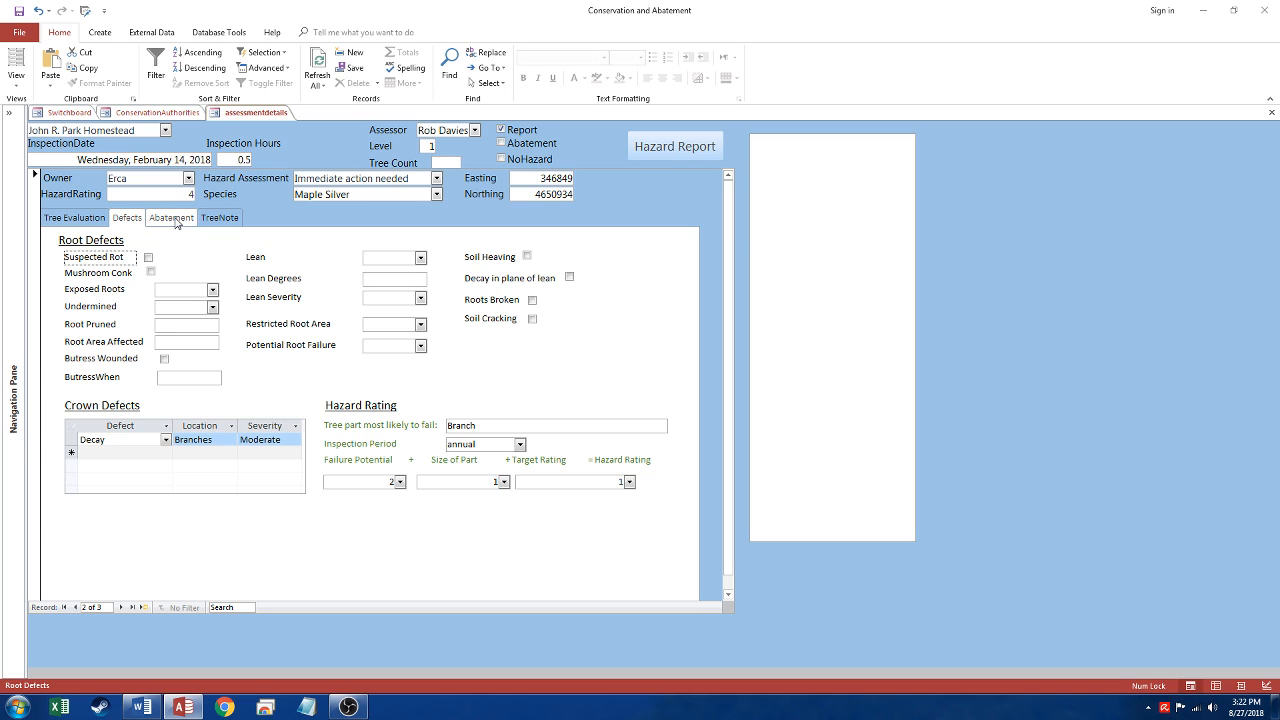
pyautogui.click(171, 219)
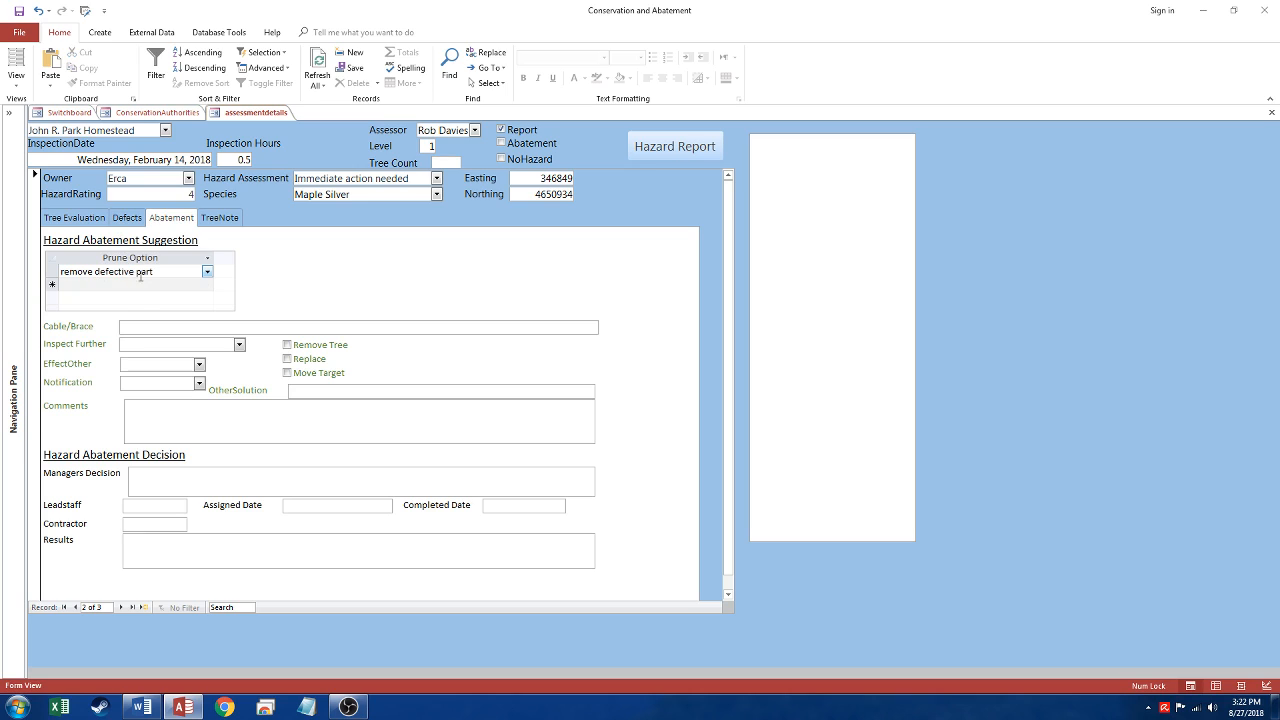
pyautogui.click(54, 272)
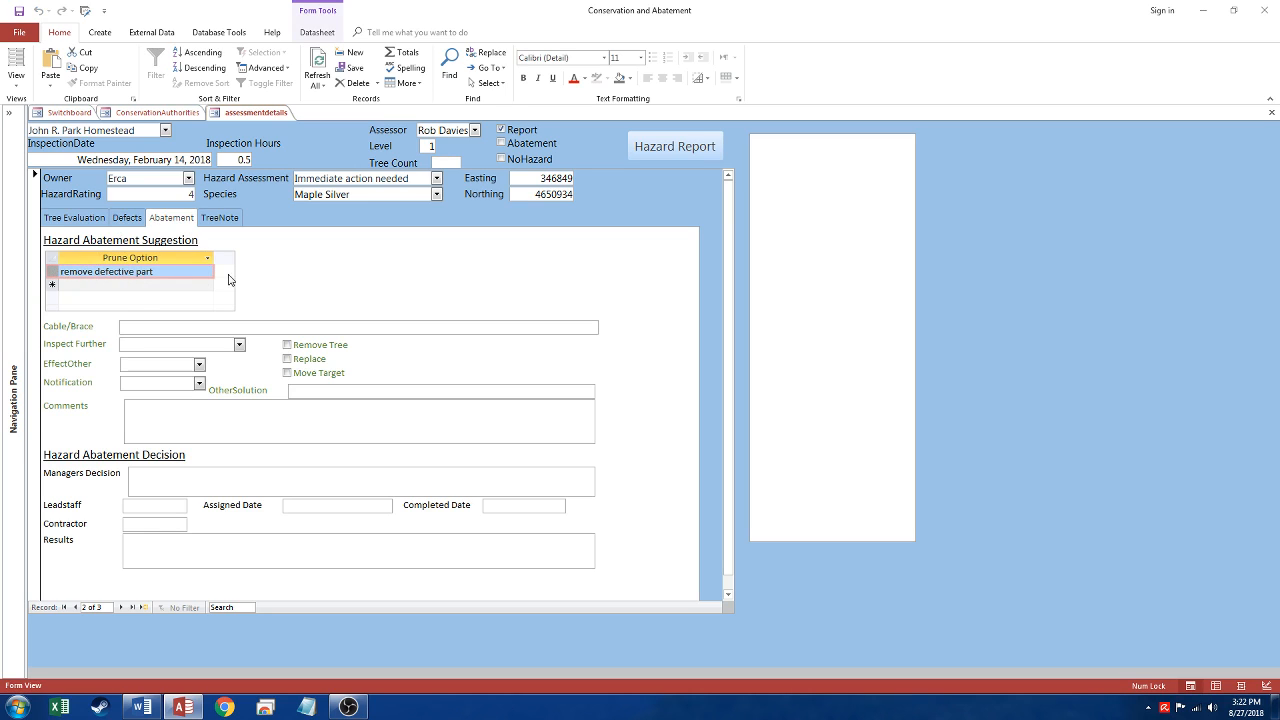
# Clear the second tree's note, generate its text again and check the listed abatement options
pyautogui.click(219, 217)
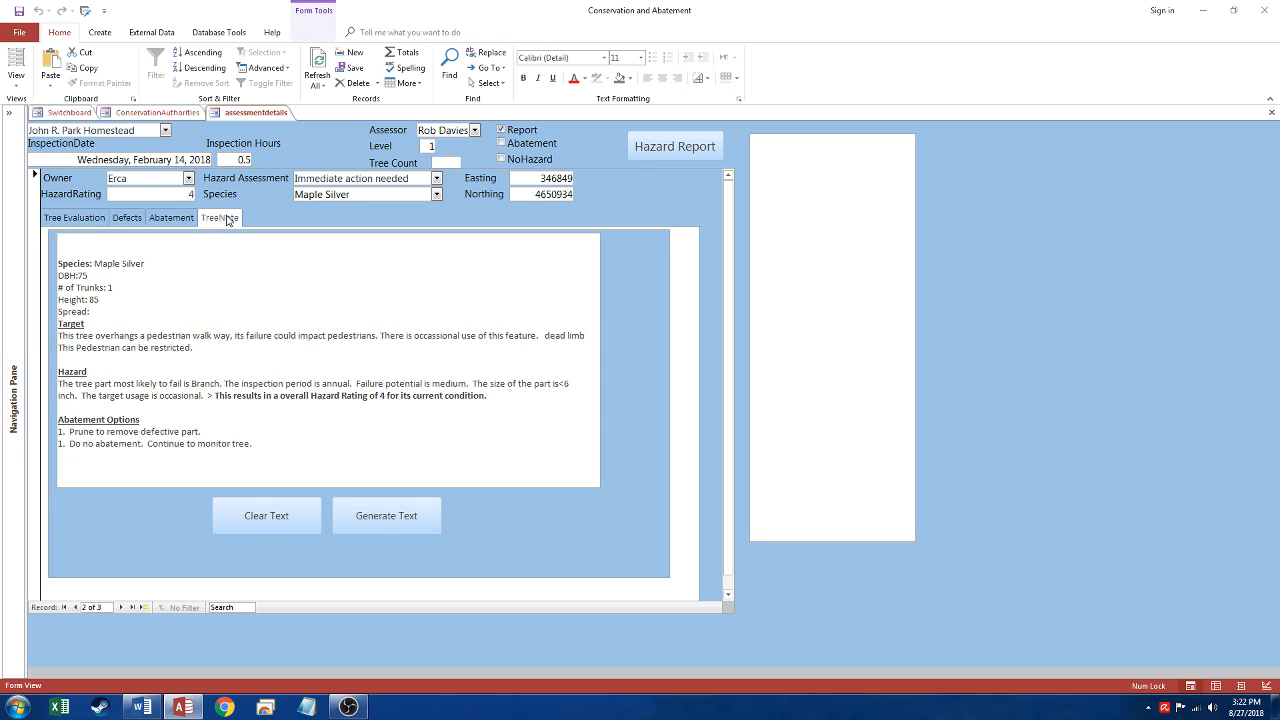
pyautogui.click(307, 522)
pyautogui.click(380, 523)
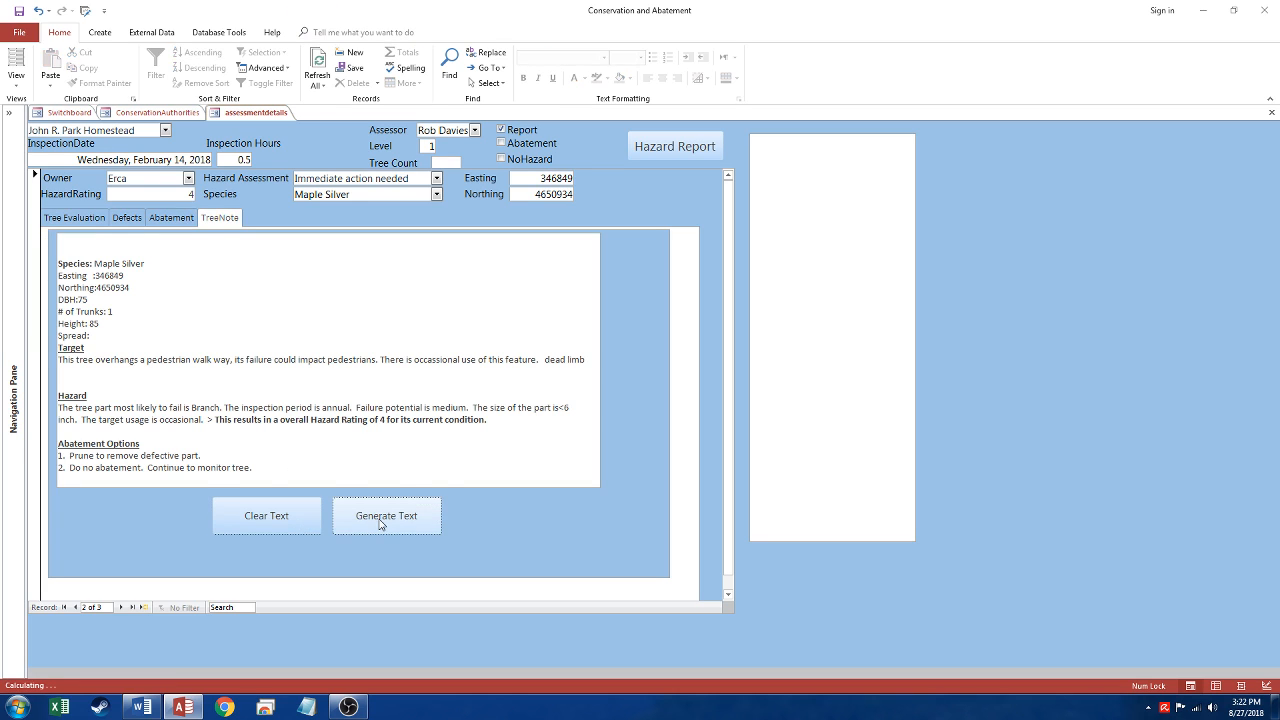
pyautogui.click(233, 453)
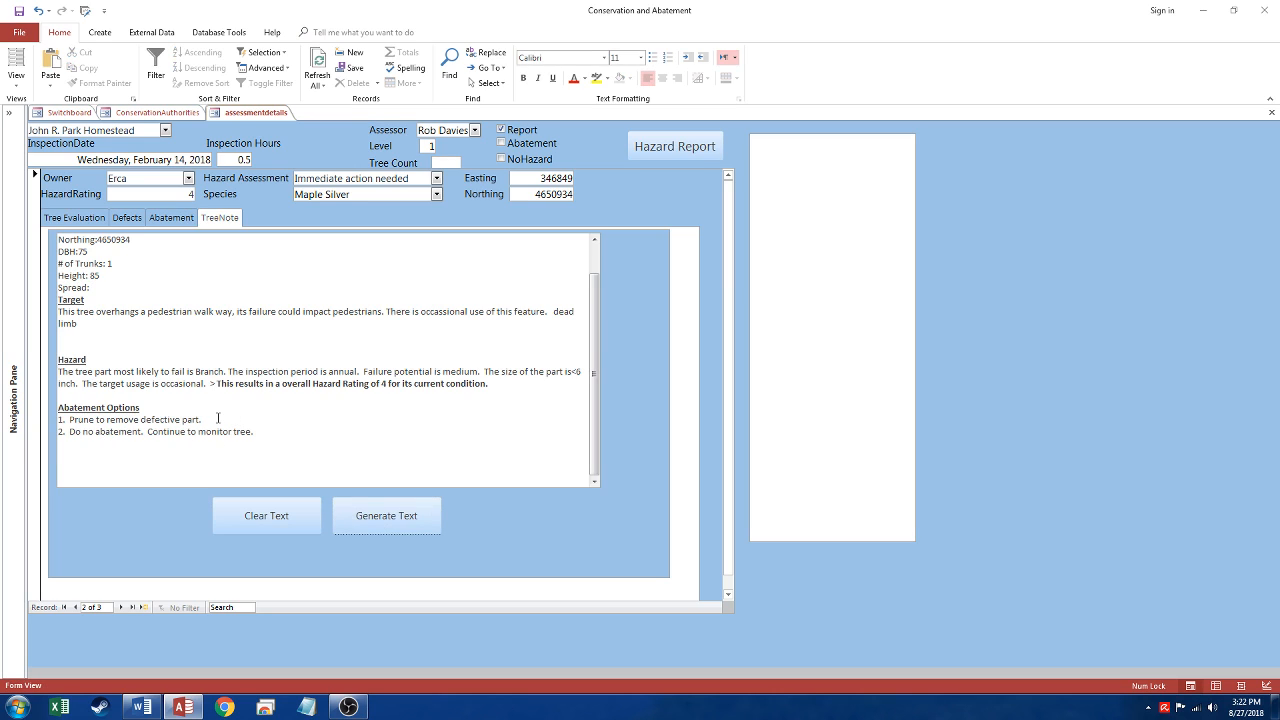
pyautogui.moveTo(217, 419); pyautogui.dragTo(68, 419)
pyautogui.moveTo(255, 431)
pyautogui.mouseDown()
pyautogui.moveTo(67, 432)
pyautogui.moveTo(274, 429)
pyautogui.mouseUp()
pyautogui.click(240, 411)
# Go to the third tree record and review its evaluation, defects and prune options
pyautogui.click(121, 607)
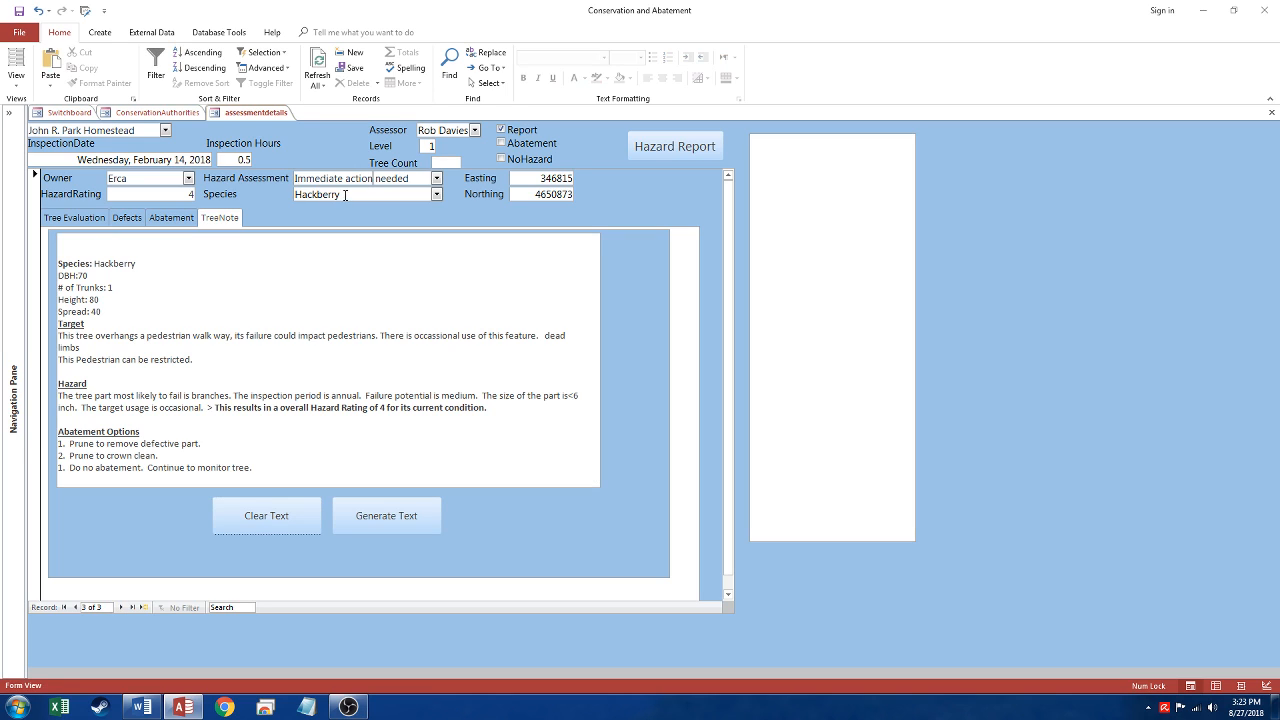
pyautogui.click(62, 220)
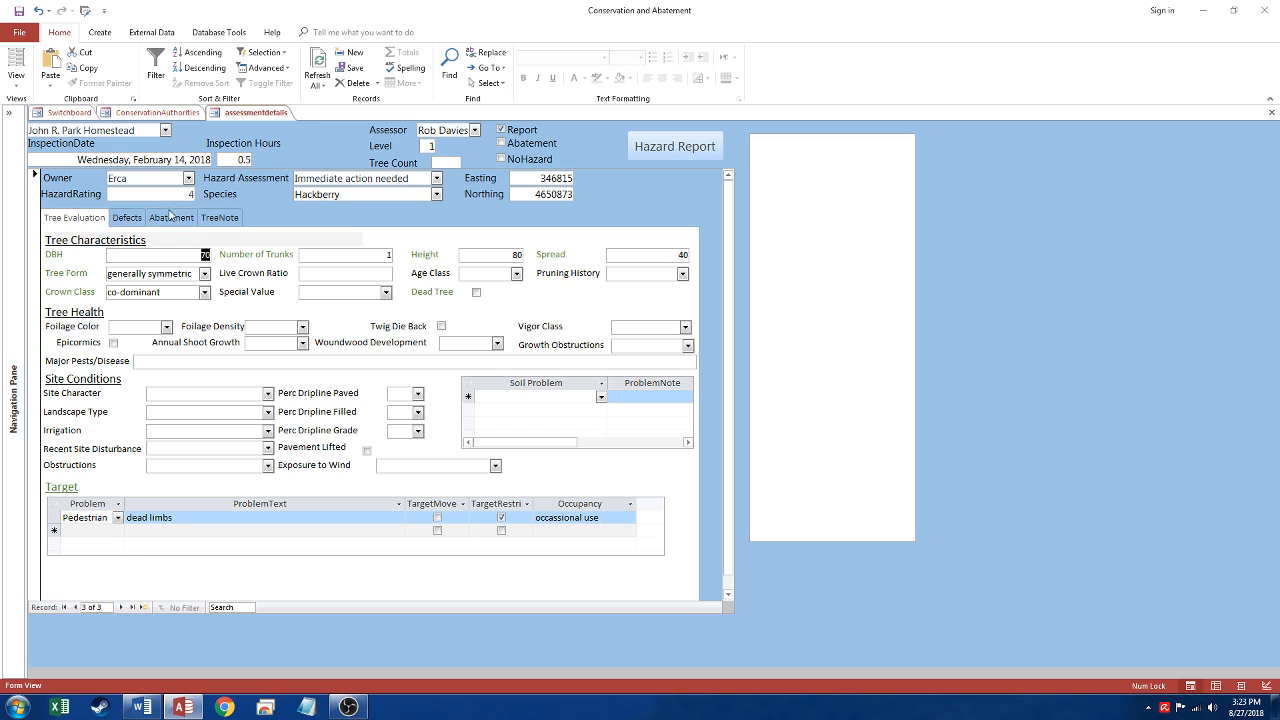
pyautogui.click(127, 219)
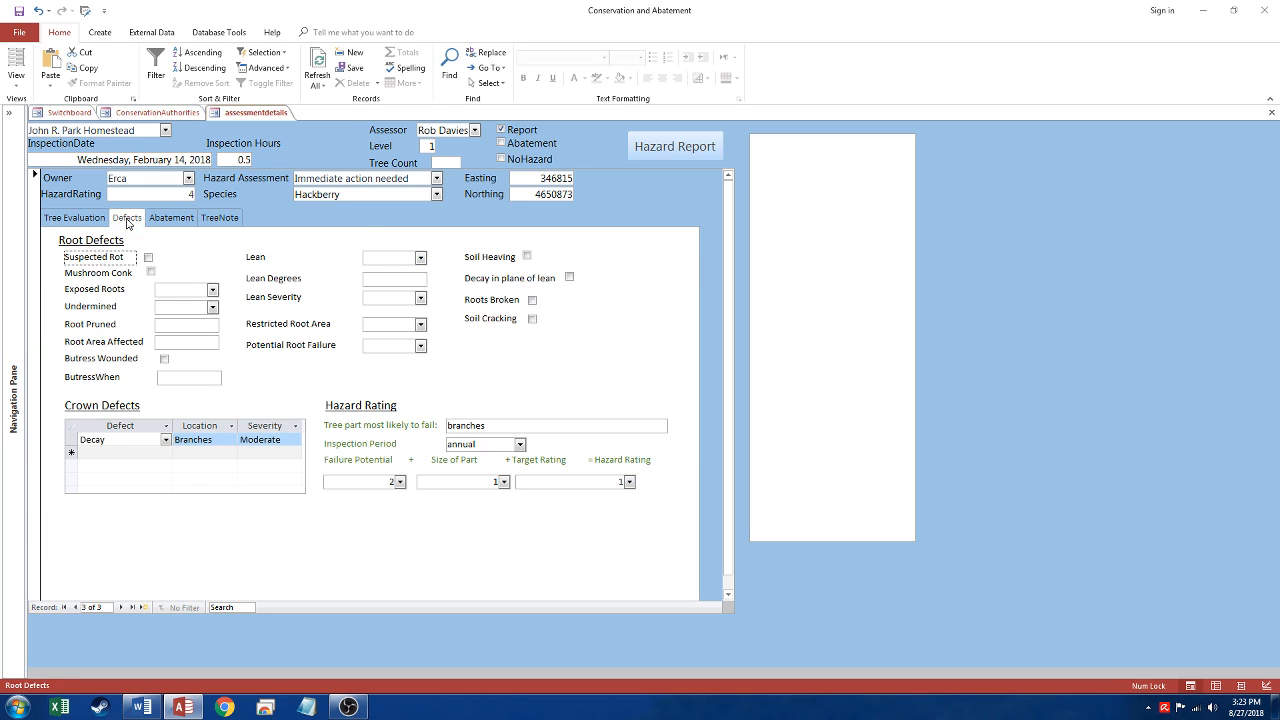
pyautogui.click(157, 219)
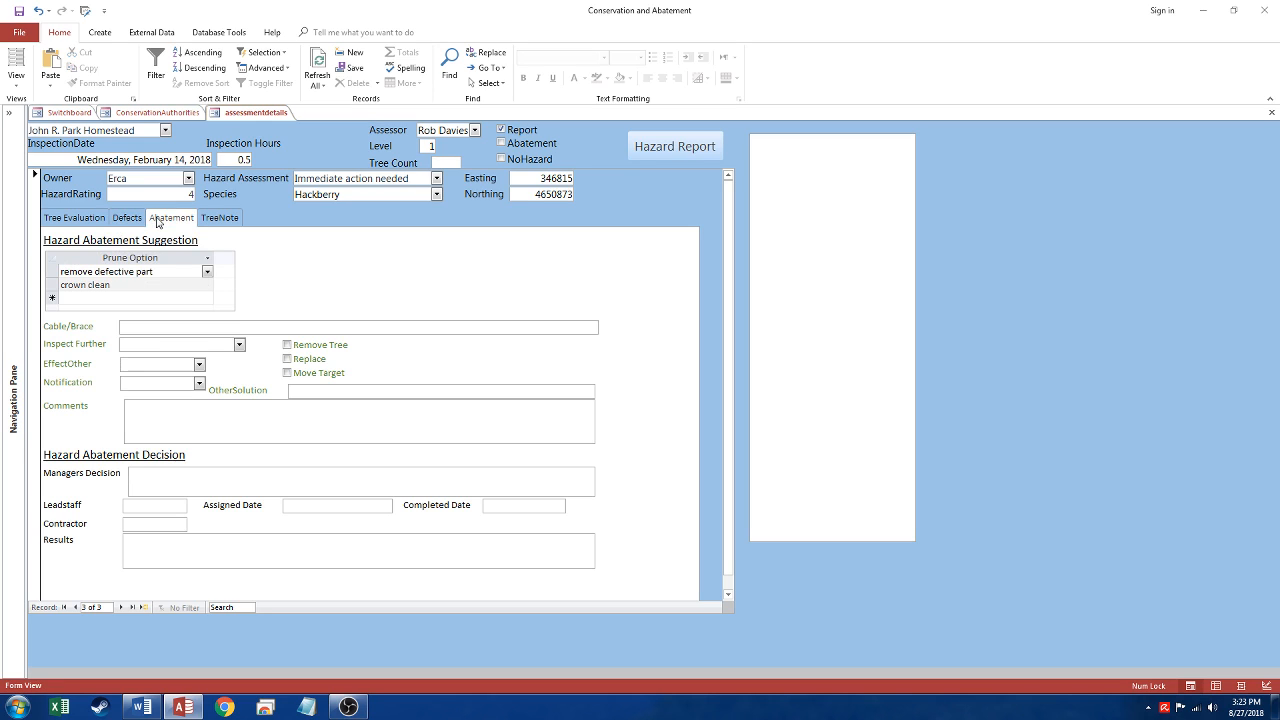
pyautogui.click(126, 286)
pyautogui.click(170, 271)
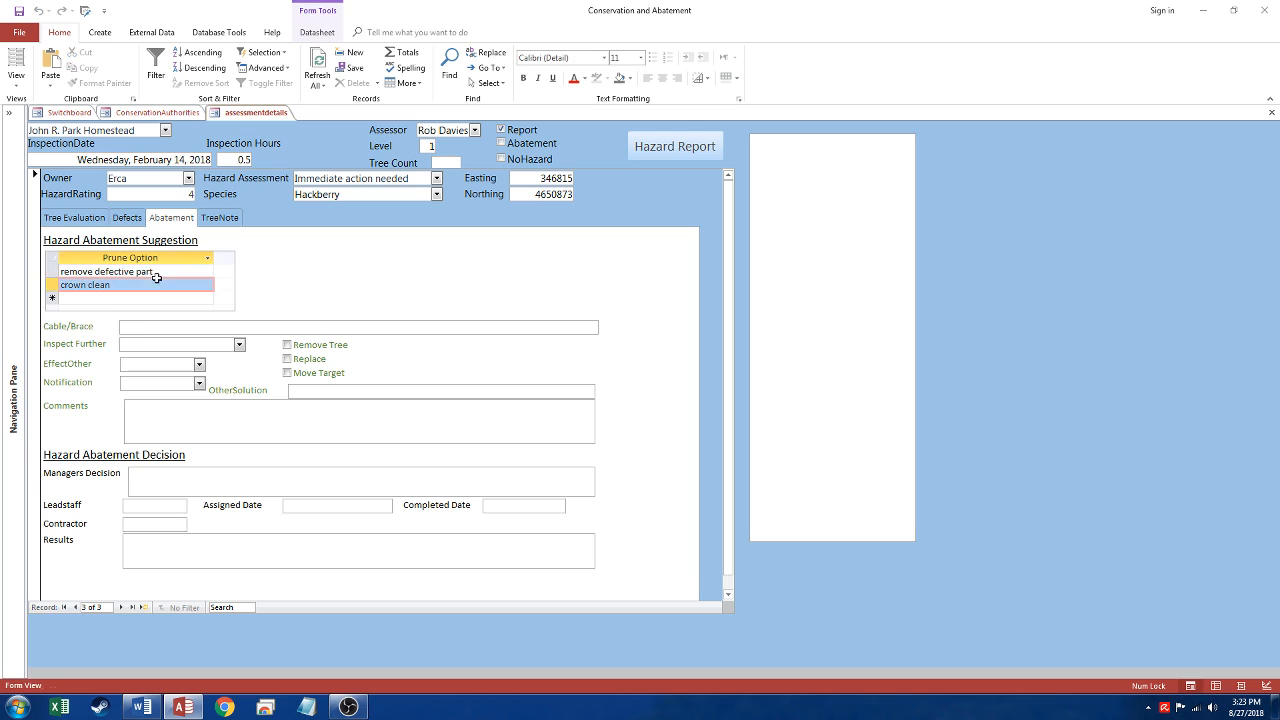
# Clear the Hackberry's tree note and generate its text again from the record
pyautogui.click(220, 218)
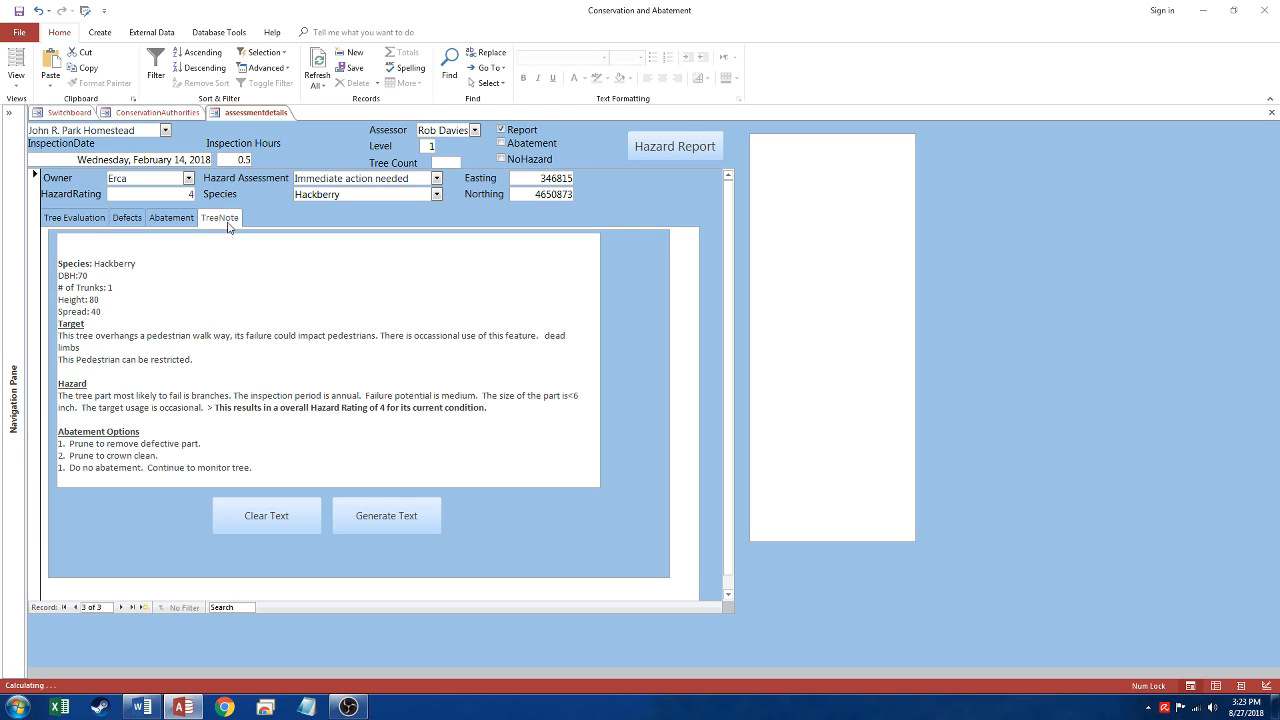
pyautogui.click(288, 522)
pyautogui.click(381, 522)
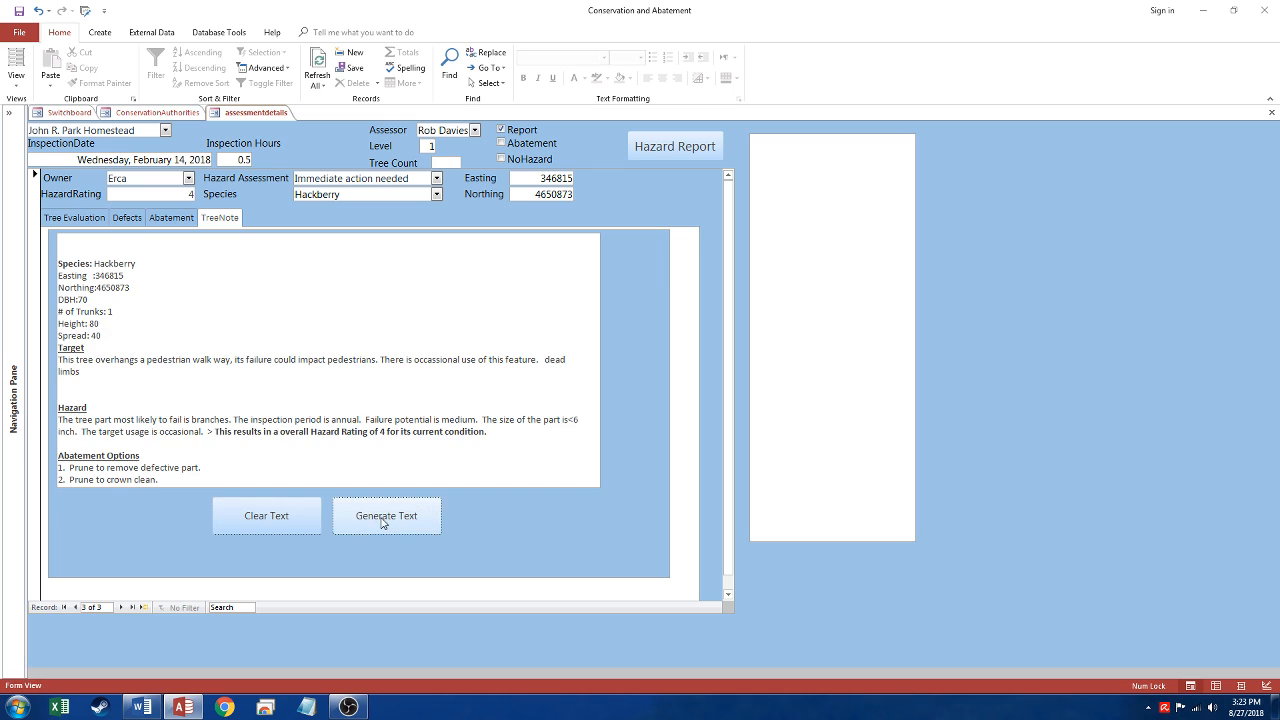
pyautogui.click(310, 399)
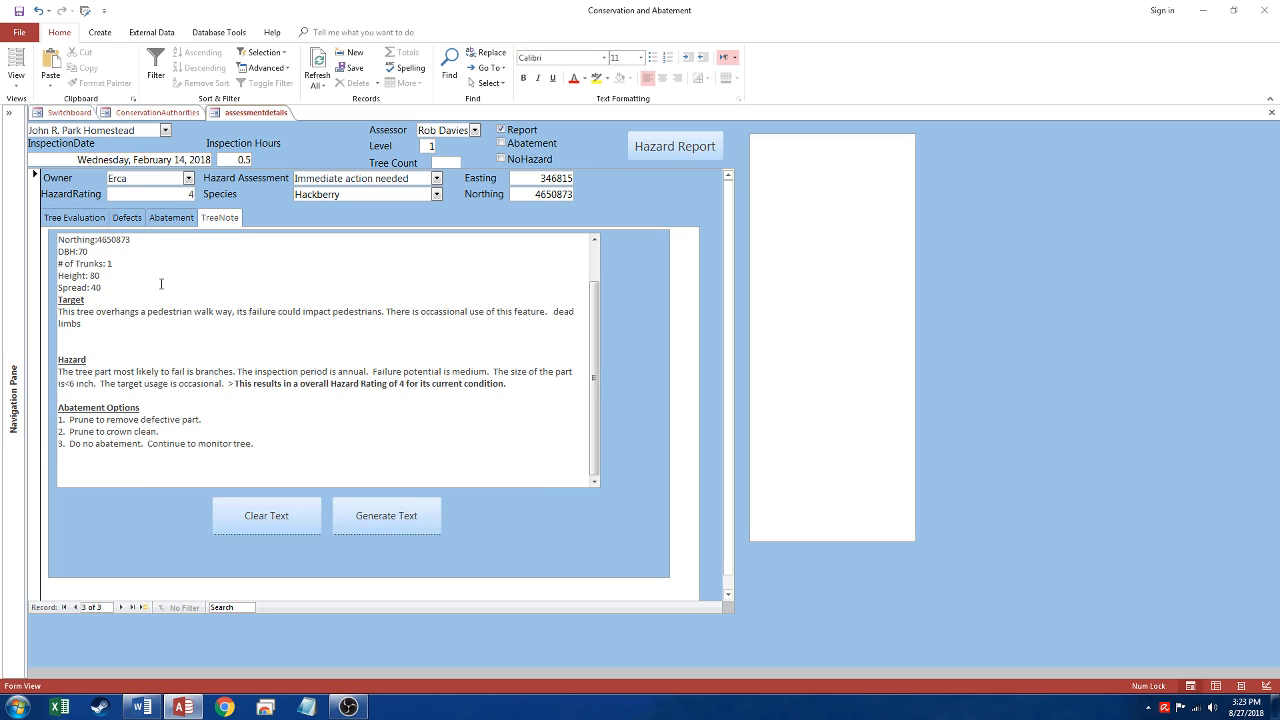
# Recheck the Hackberry's defects and abatement suggestions against its regenerated tree note
pyautogui.click(74, 217)
pyautogui.click(127, 217)
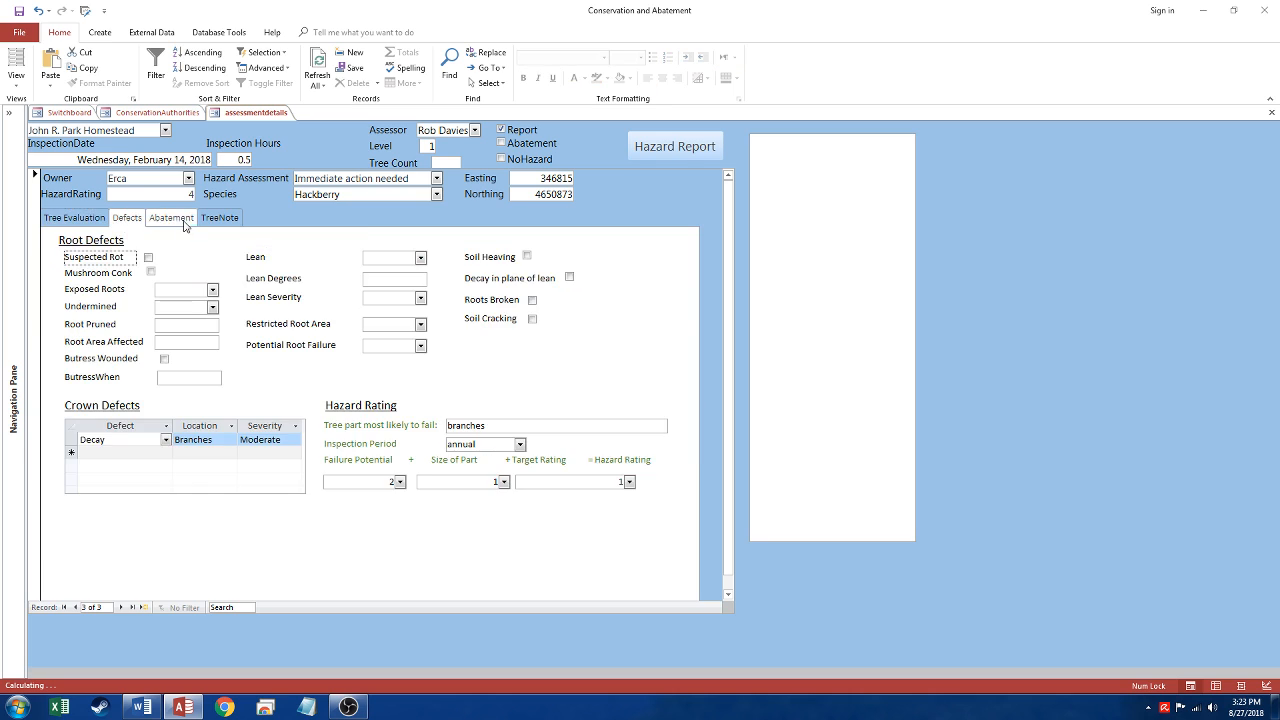
pyautogui.click(165, 218)
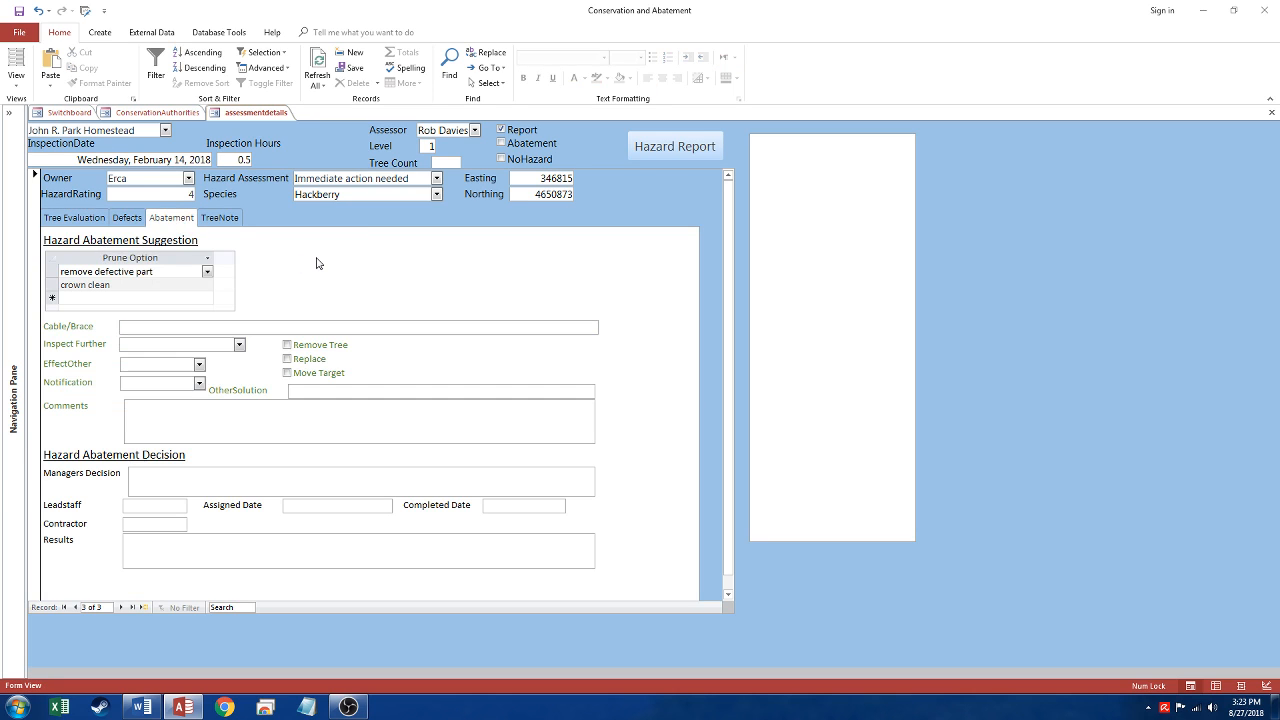
pyautogui.click(210, 218)
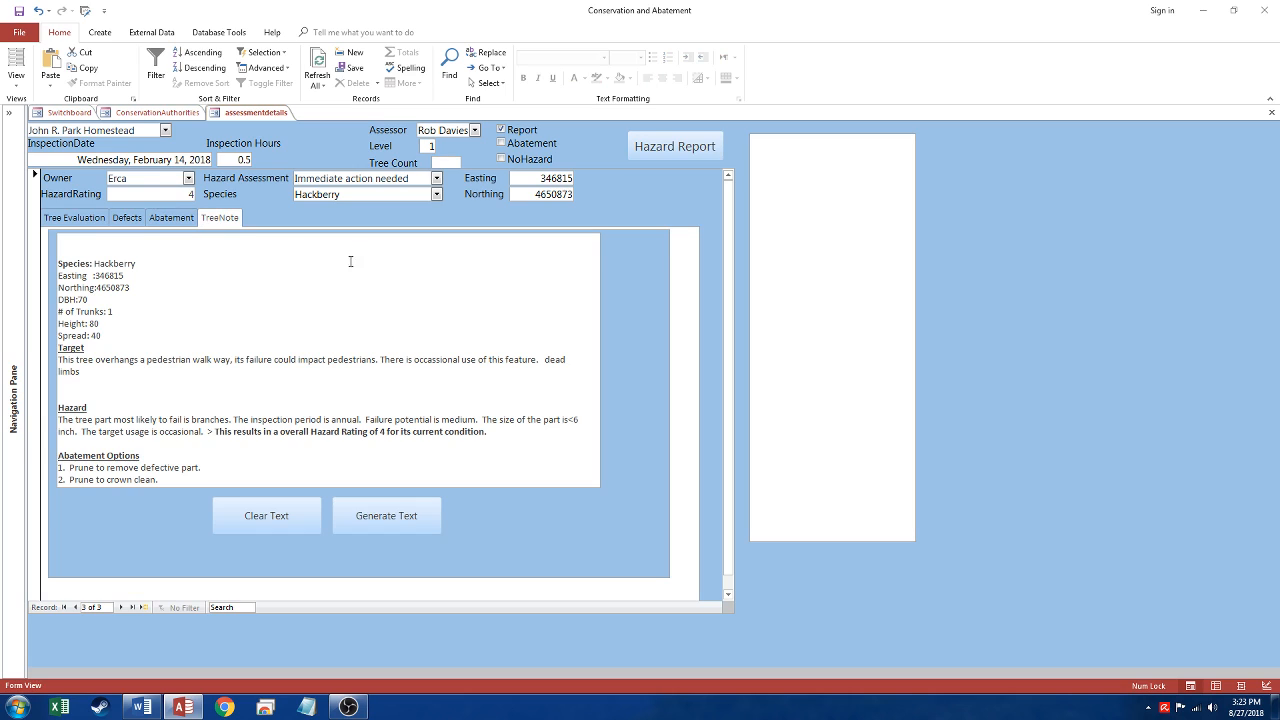
# Generate the hazard report for the John R. Park Homestead inspection and open the resulting memo maximized in Word
pyautogui.click(693, 156)
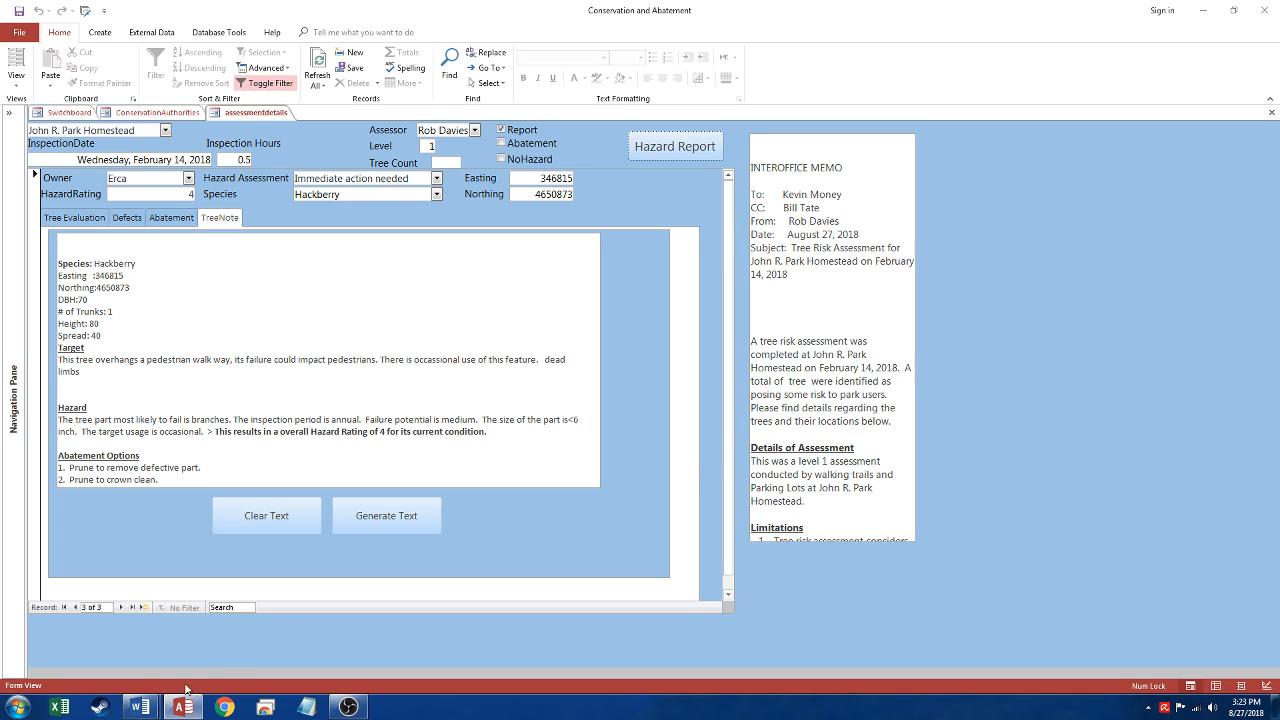
pyautogui.click(142, 708)
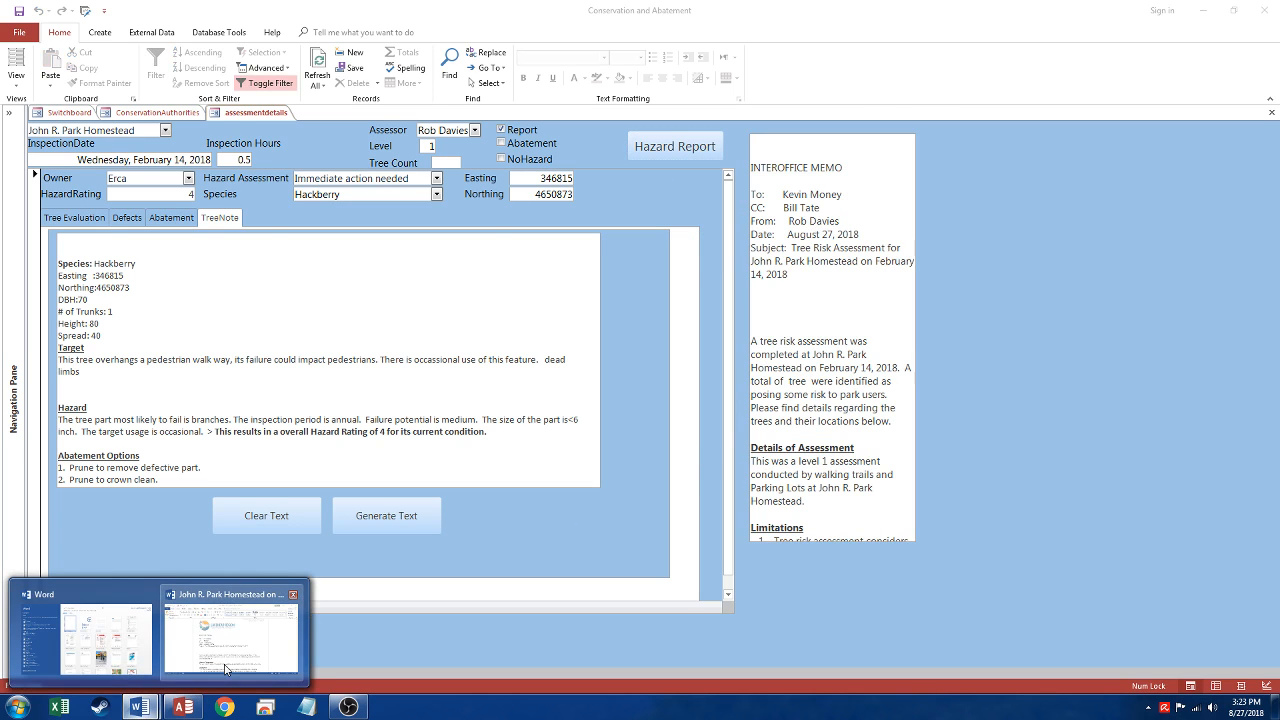
pyautogui.click(231, 632)
pyautogui.click(718, 340)
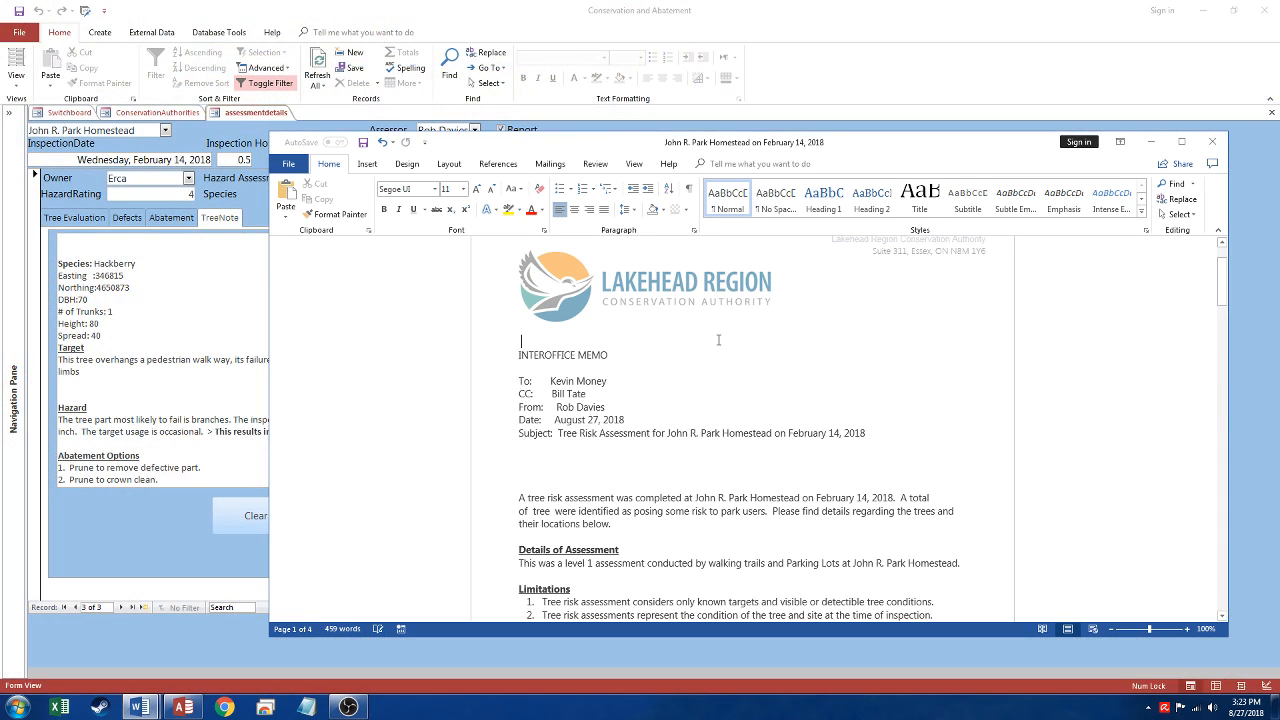
pyautogui.click(1181, 141)
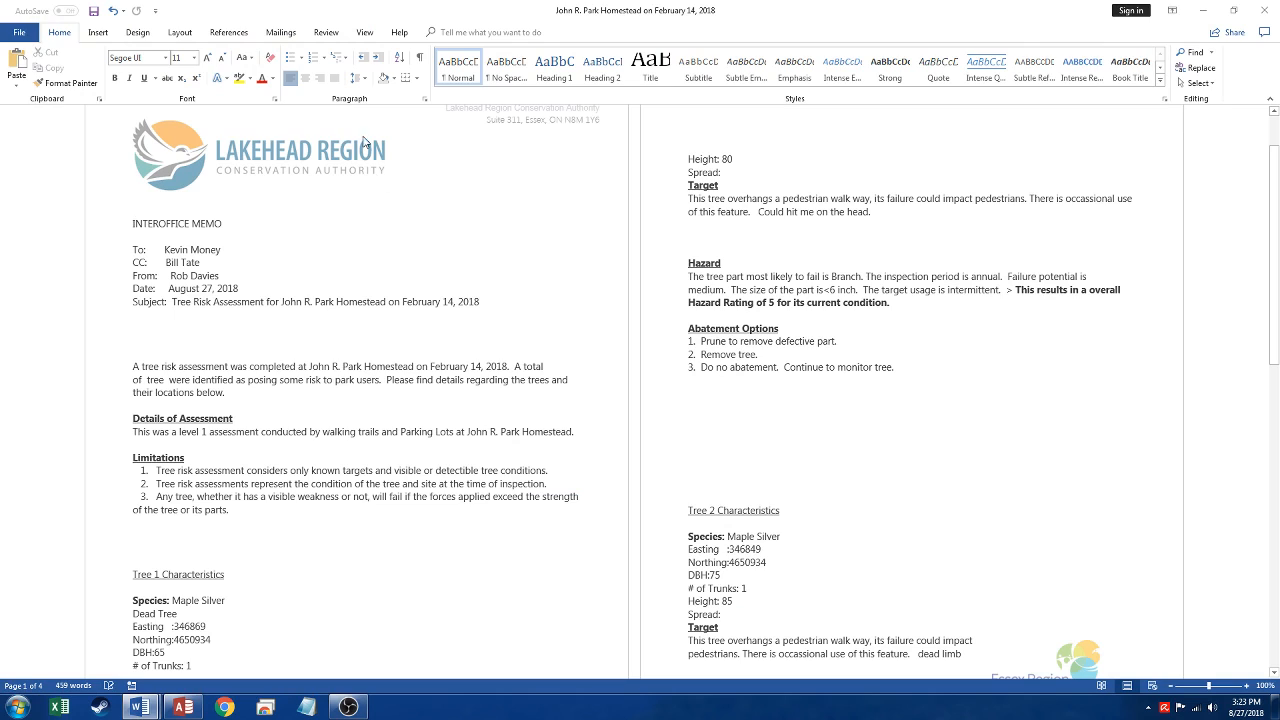
# Format the memo's Date and Subject lines as a bulleted list
pyautogui.moveTo(465, 301); pyautogui.dragTo(135, 289)
pyautogui.click(233, 268)
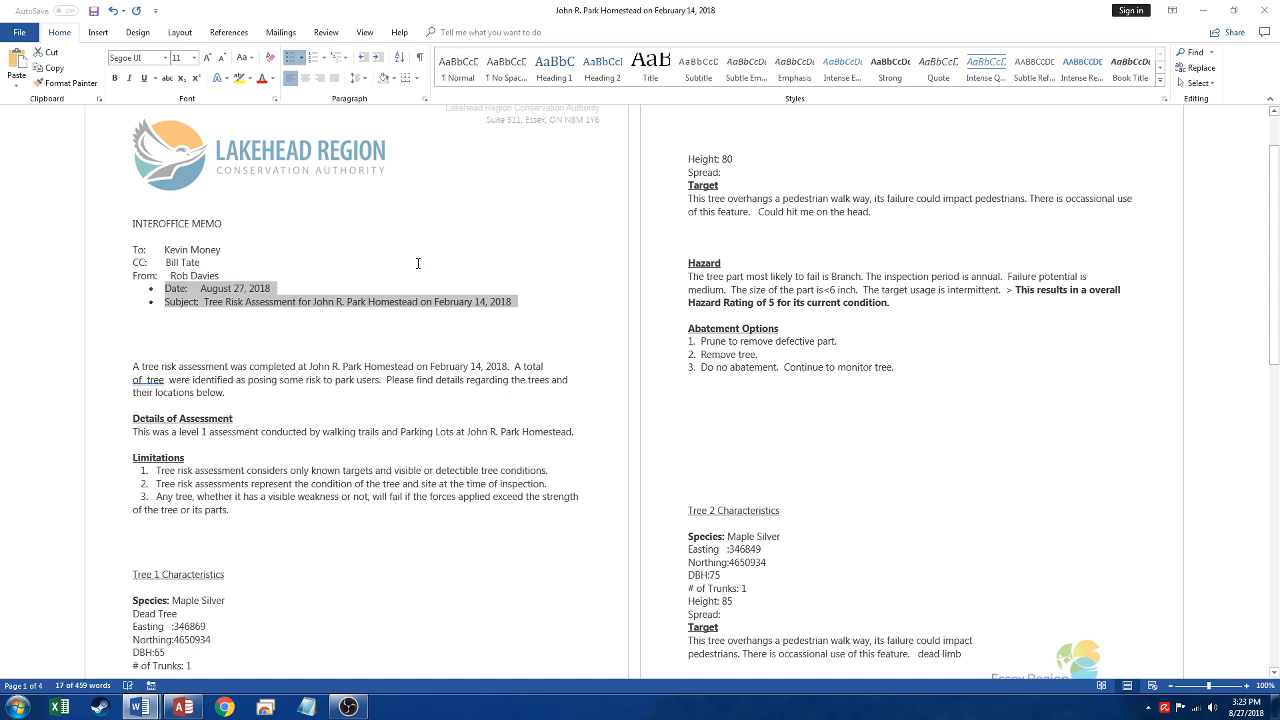
pyautogui.tripleClick(222, 275)
# Review the memo's recipient, date and subject lines, introductory paragraph, assessment details and limitations
pyautogui.moveTo(224, 250); pyautogui.dragTo(133, 251)
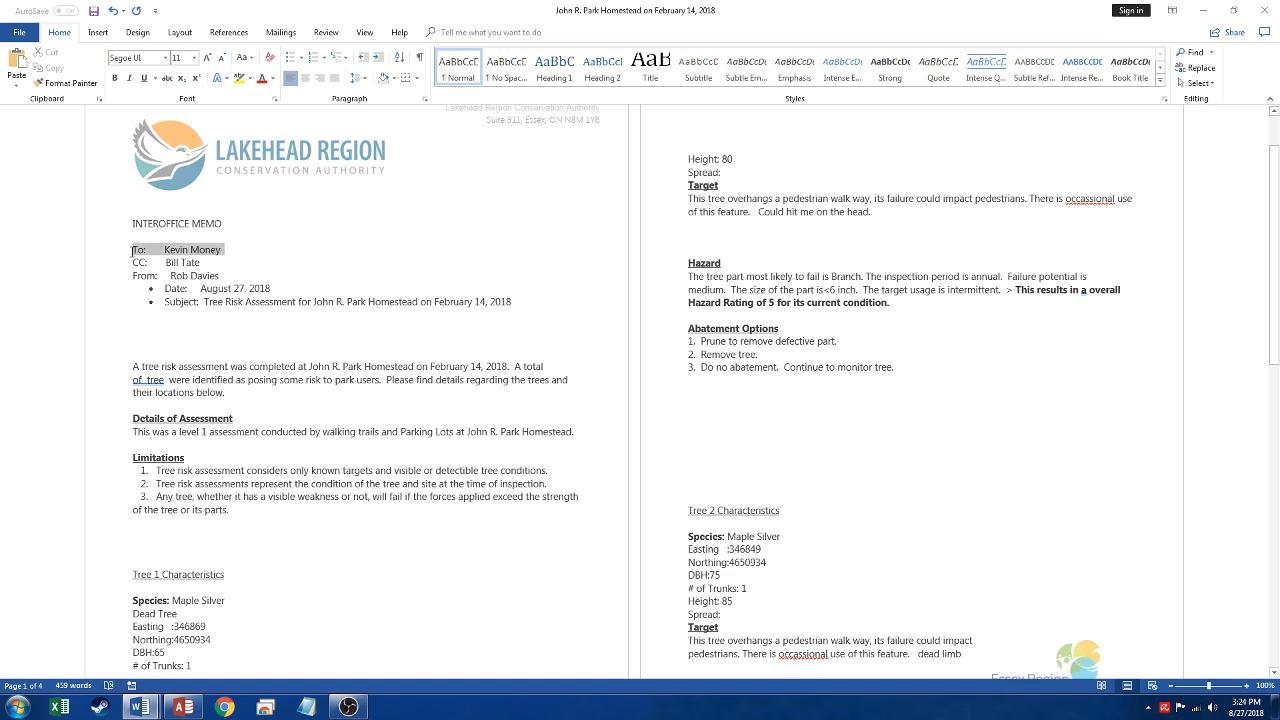
pyautogui.click(299, 261)
pyautogui.moveTo(278, 287); pyautogui.dragTo(184, 289)
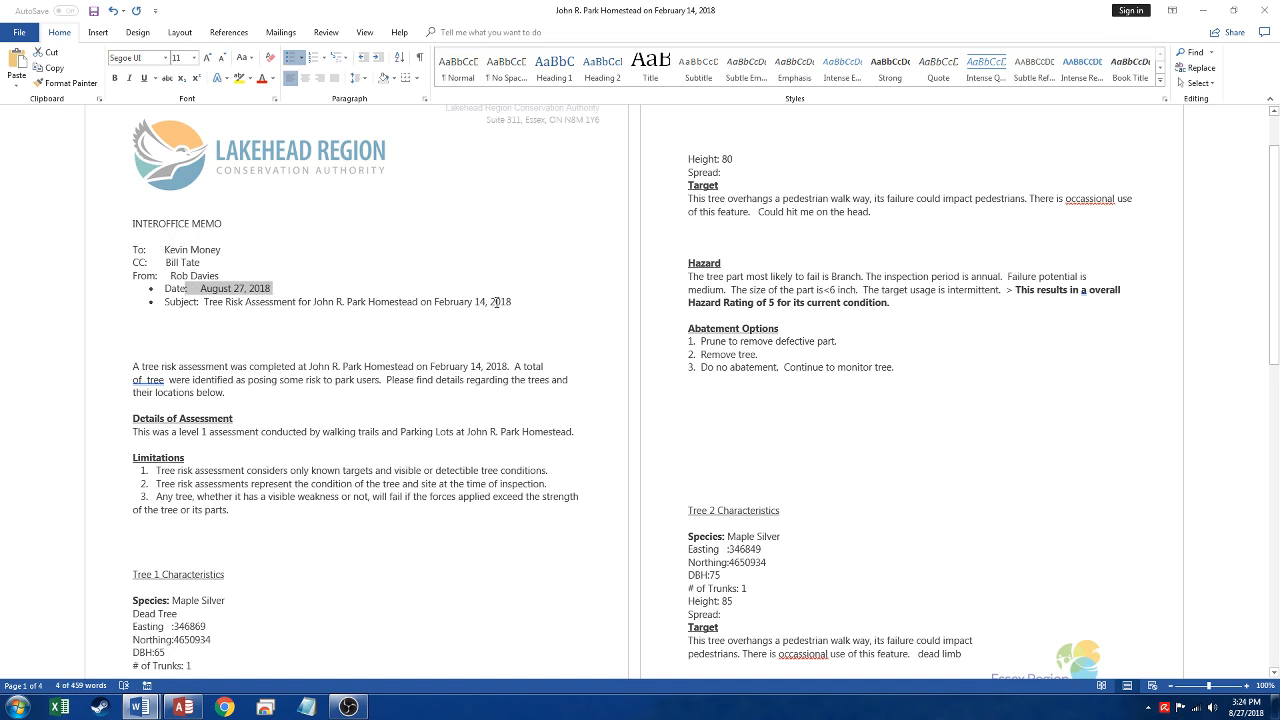
pyautogui.click(369, 302)
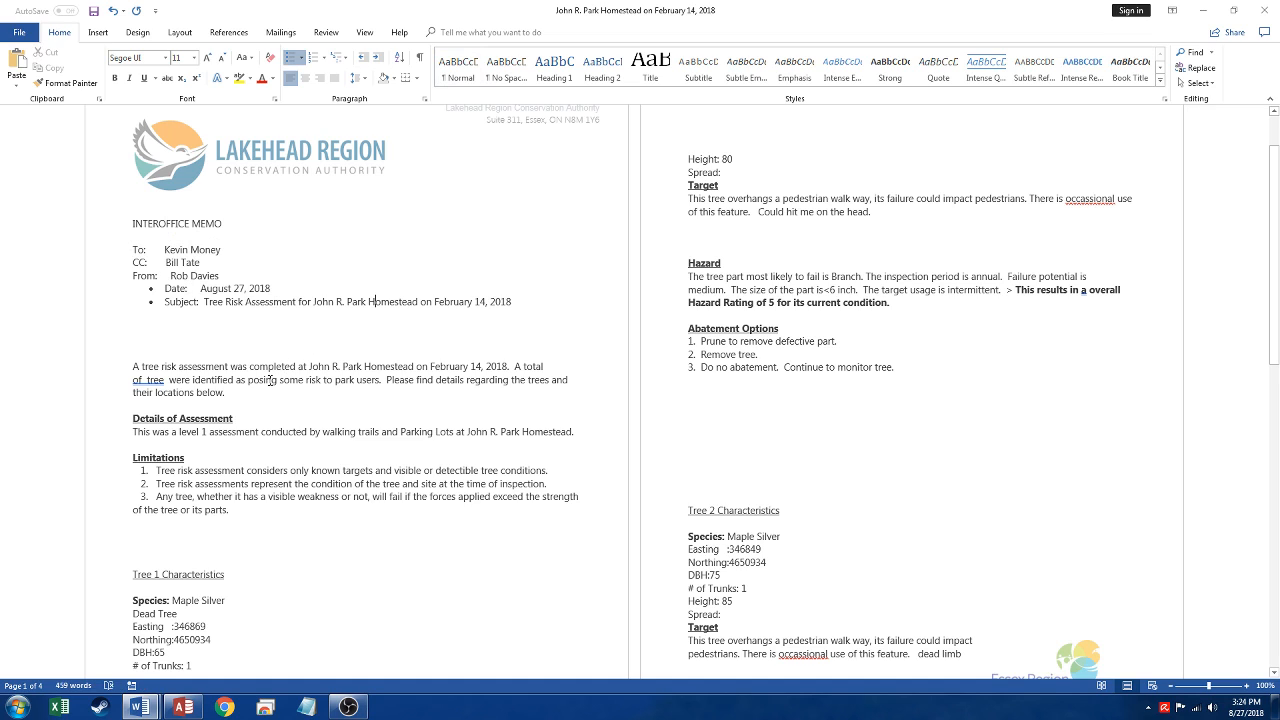
pyautogui.moveTo(246, 396); pyautogui.dragTo(127, 364)
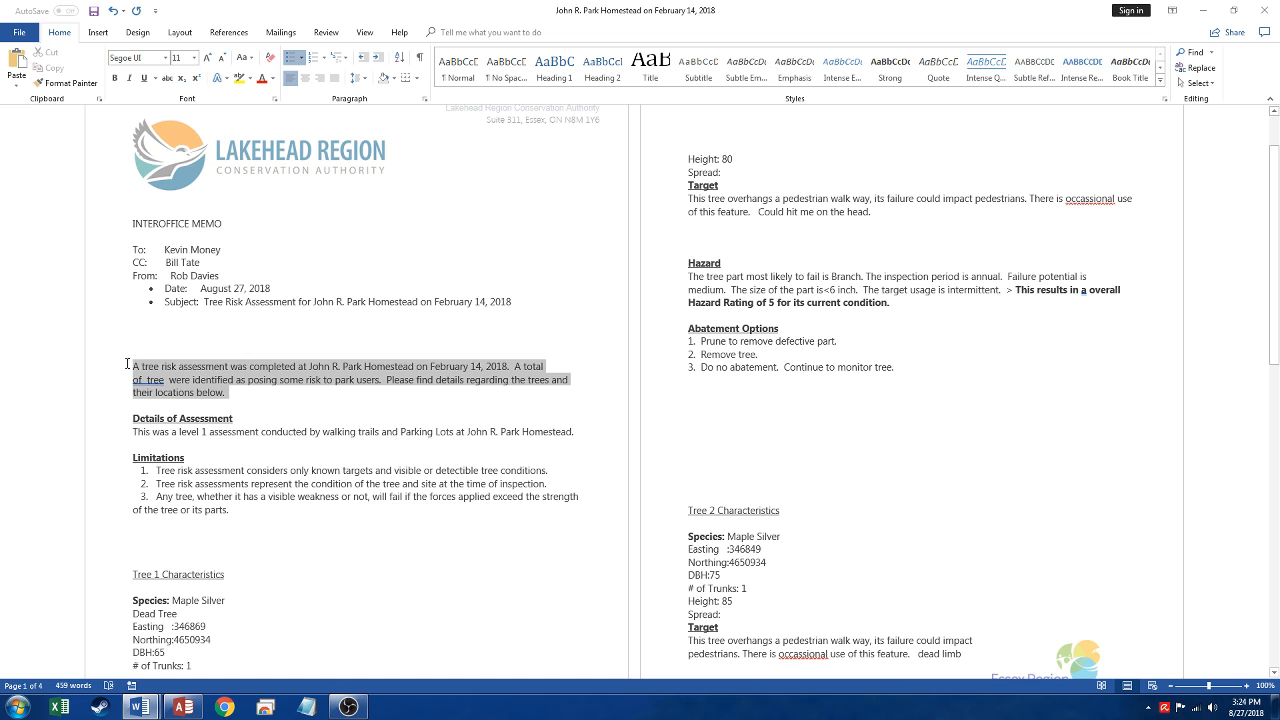
pyautogui.click(224, 405)
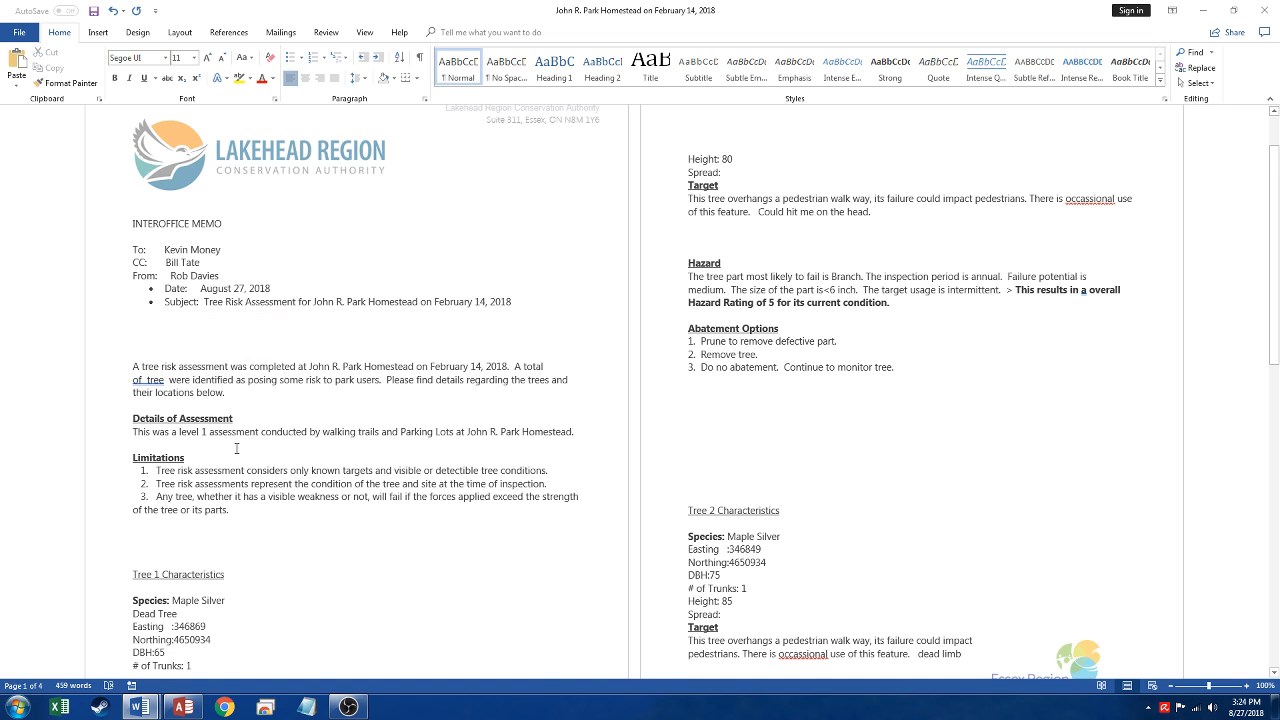
pyautogui.scroll(-1, 237, 449)
pyautogui.scroll(-1, 241, 440)
pyautogui.moveTo(226, 396); pyautogui.dragTo(133, 238)
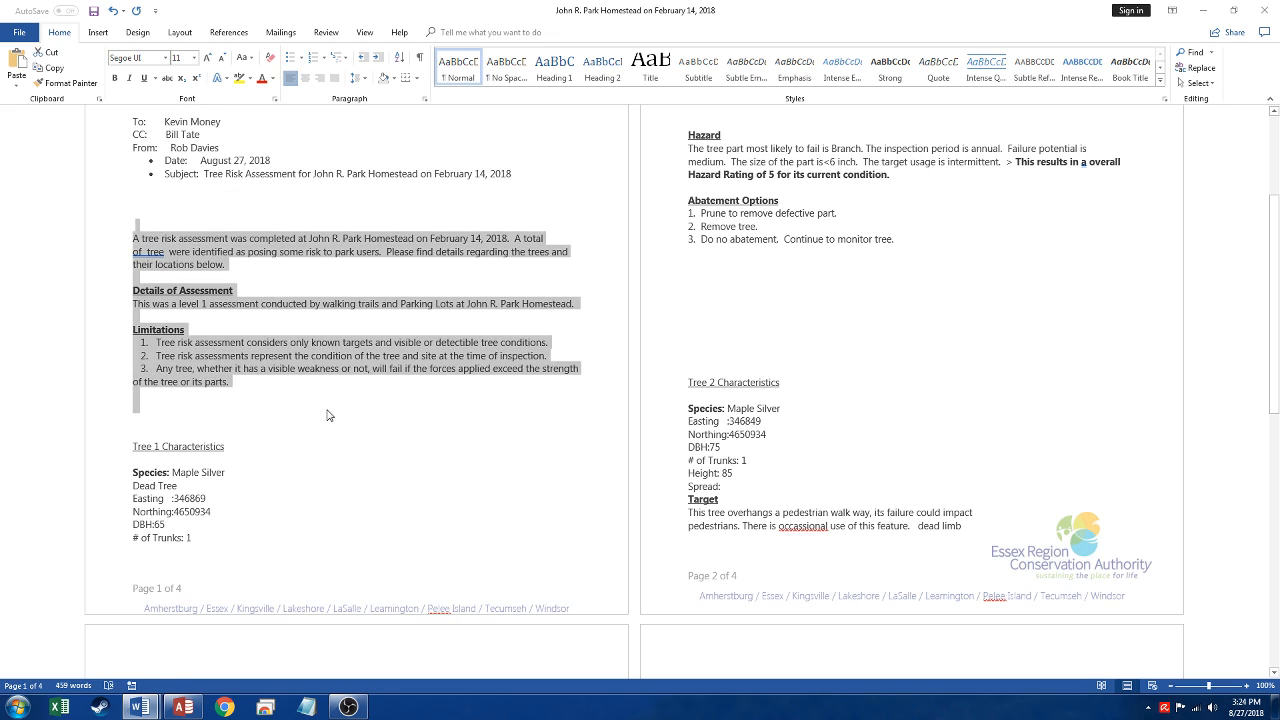
pyautogui.click(271, 447)
# Look through the memo's tree sections, comparing each tree's characteristics, target, hazard and abatement options
pyautogui.scroll(3, 732, 398)
pyautogui.scroll(-3, 720, 247)
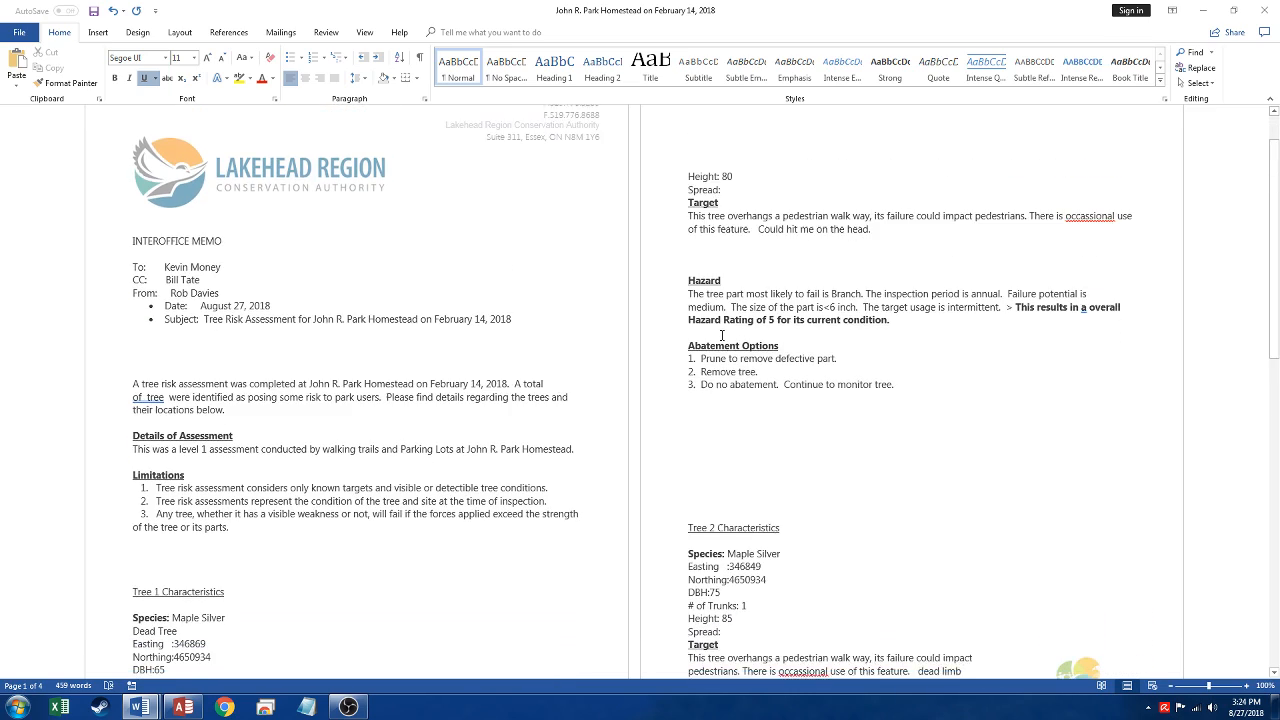
pyautogui.scroll(-6, 741, 386)
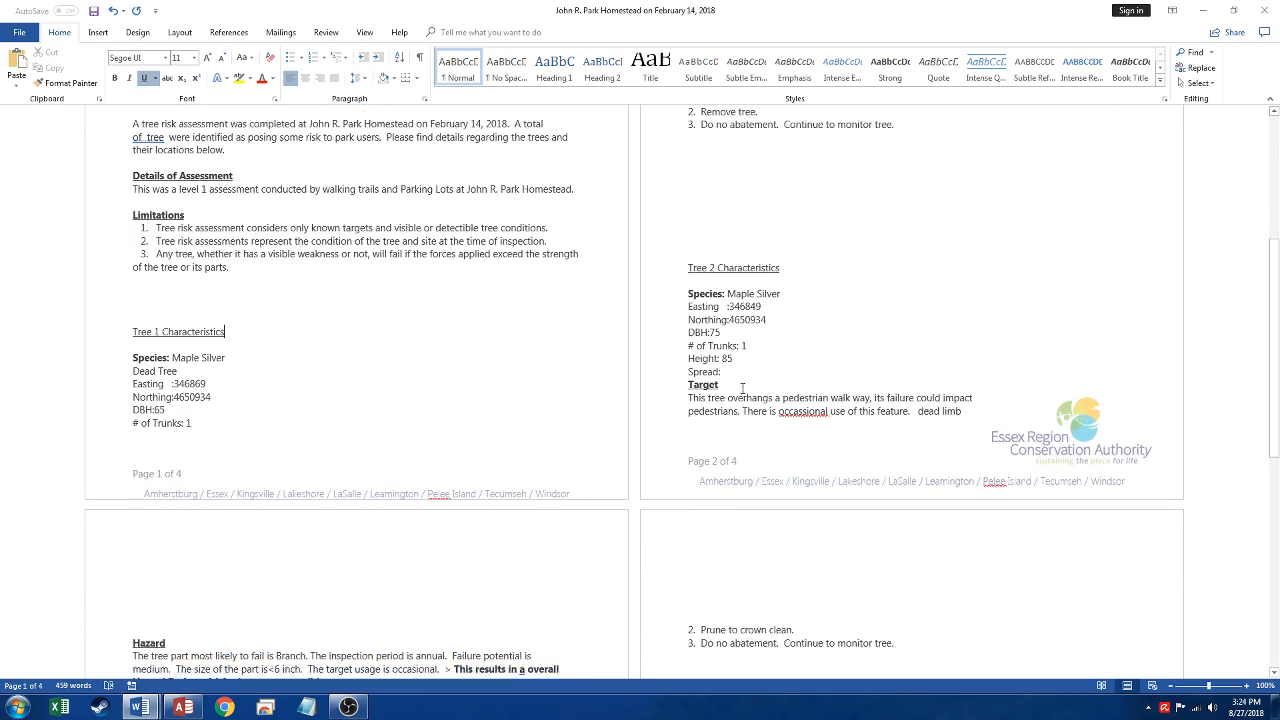
pyautogui.scroll(10, 513, 476)
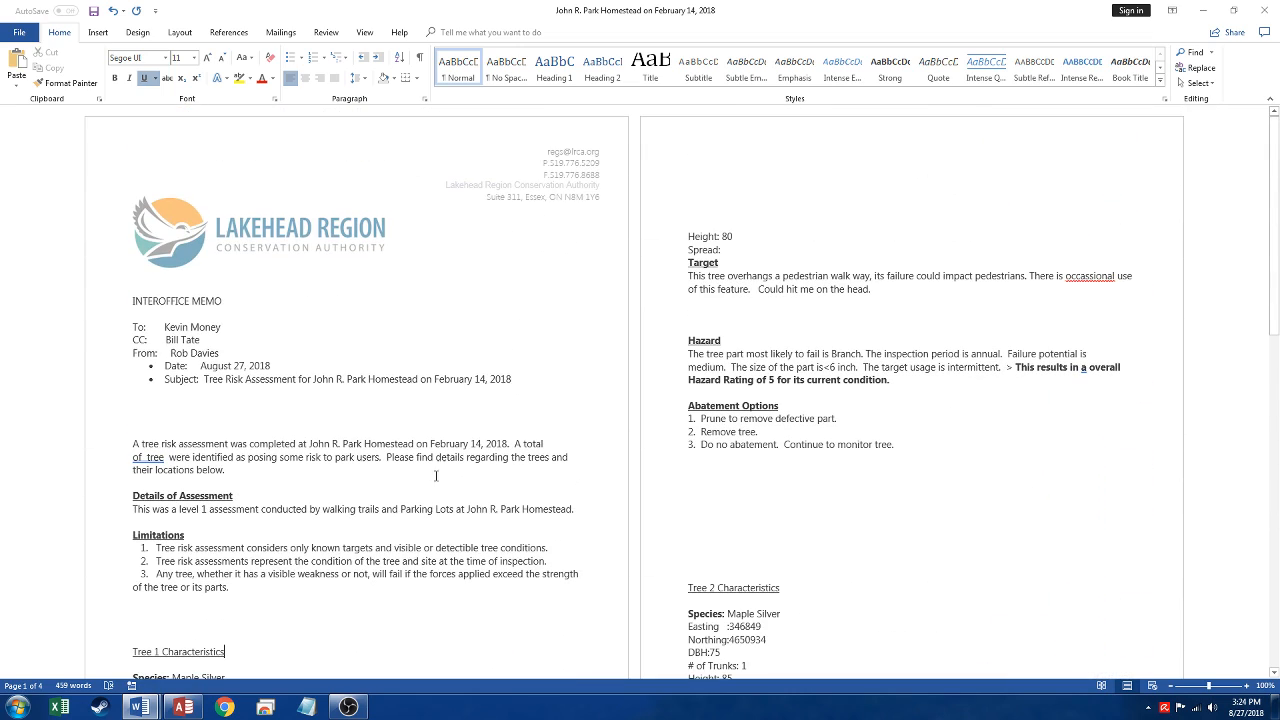
pyautogui.scroll(-1, 252, 531)
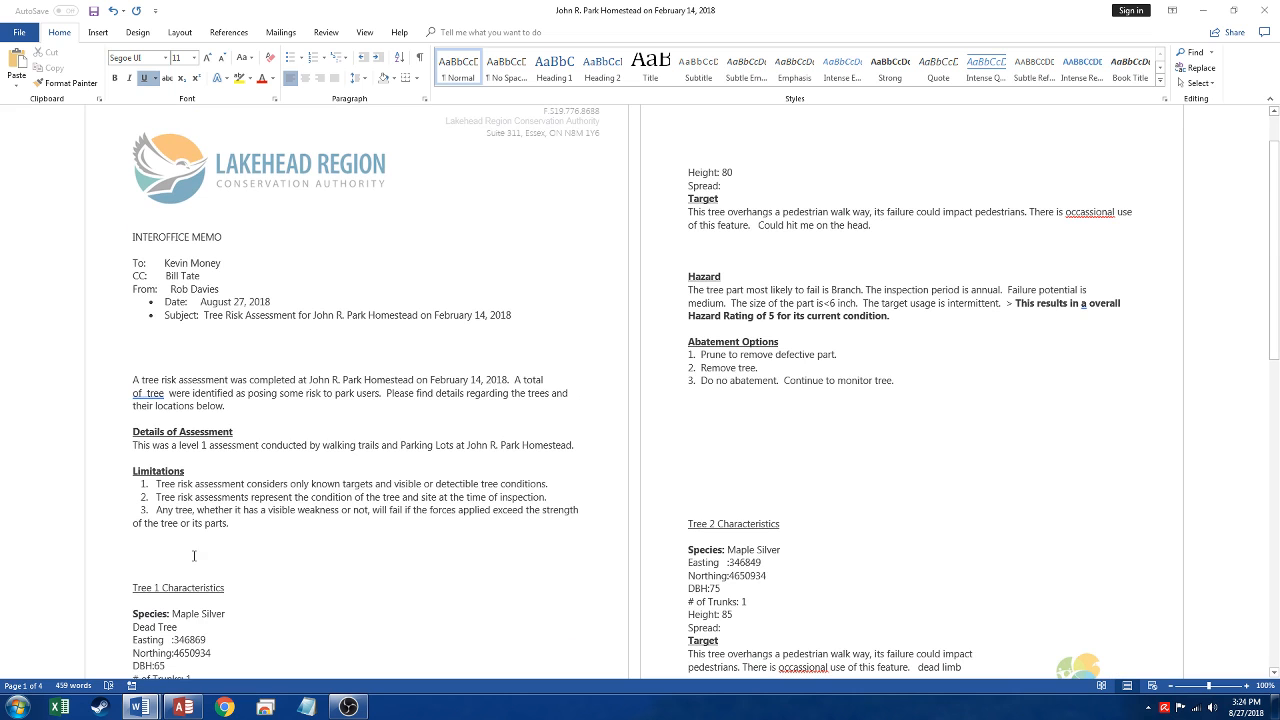
pyautogui.scroll(1, 331, 536)
pyautogui.scroll(-2, 354, 514)
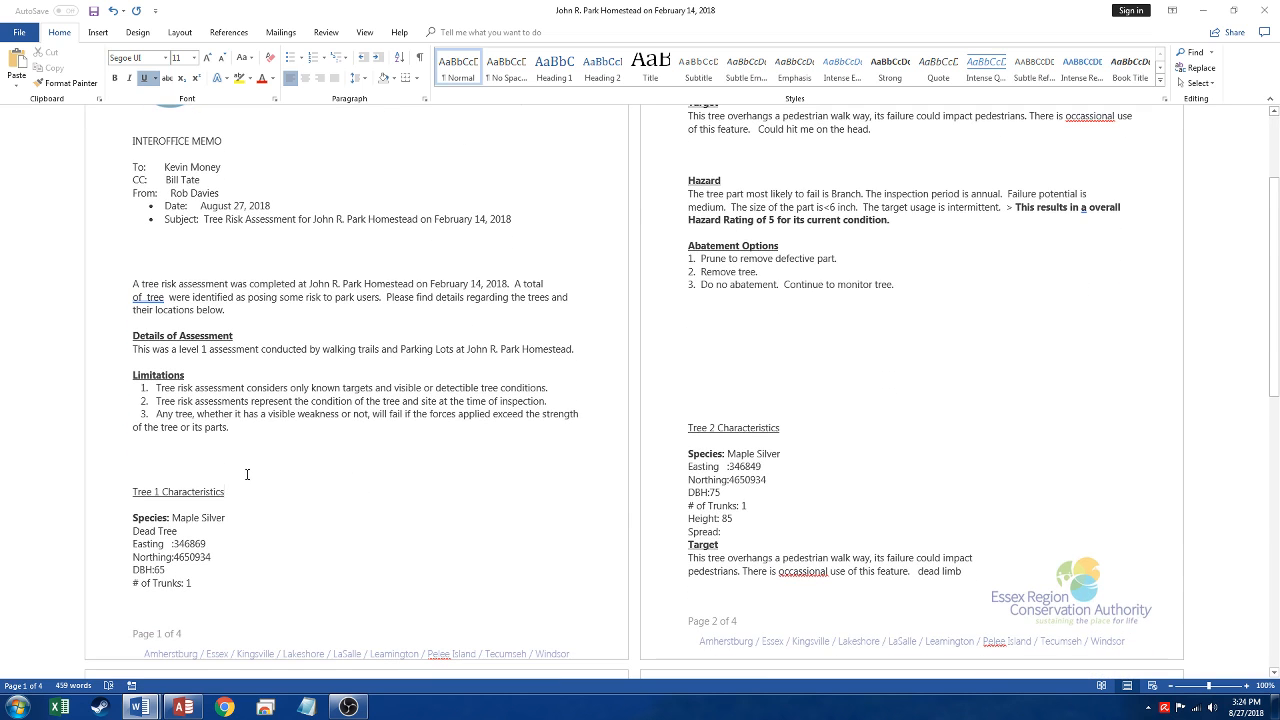
pyautogui.moveTo(349, 707)
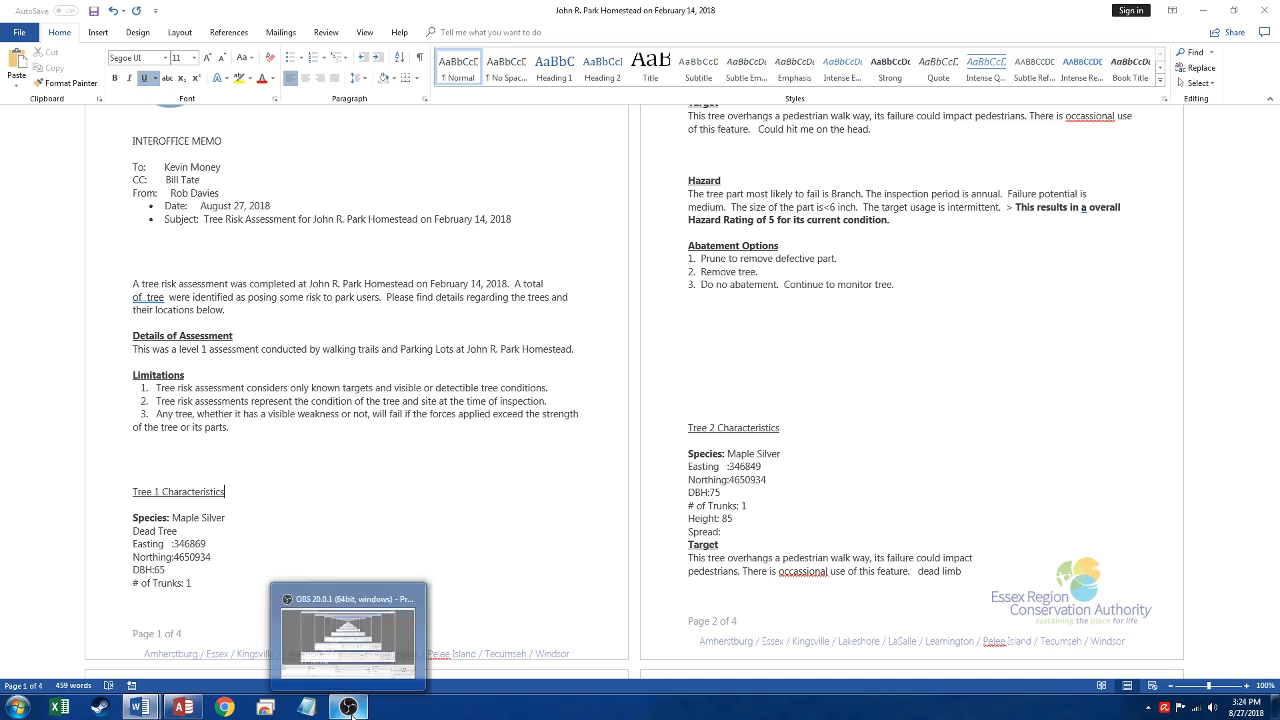